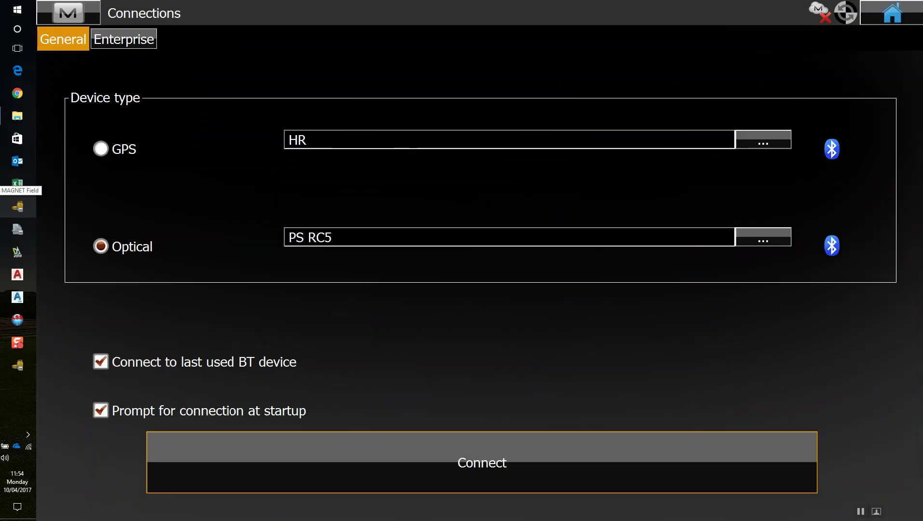
Start a From File import with Design Points, text and background-drawing settings confirmed.
click(892, 13)
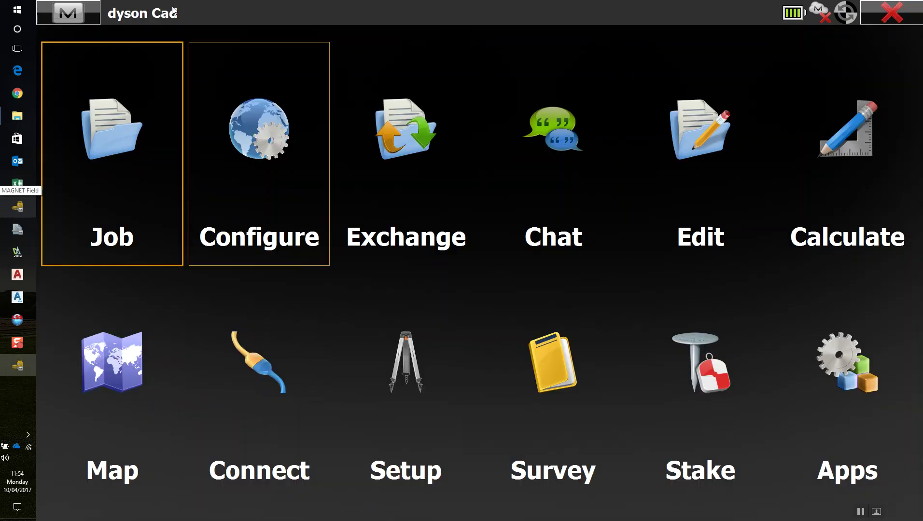
click(397, 151)
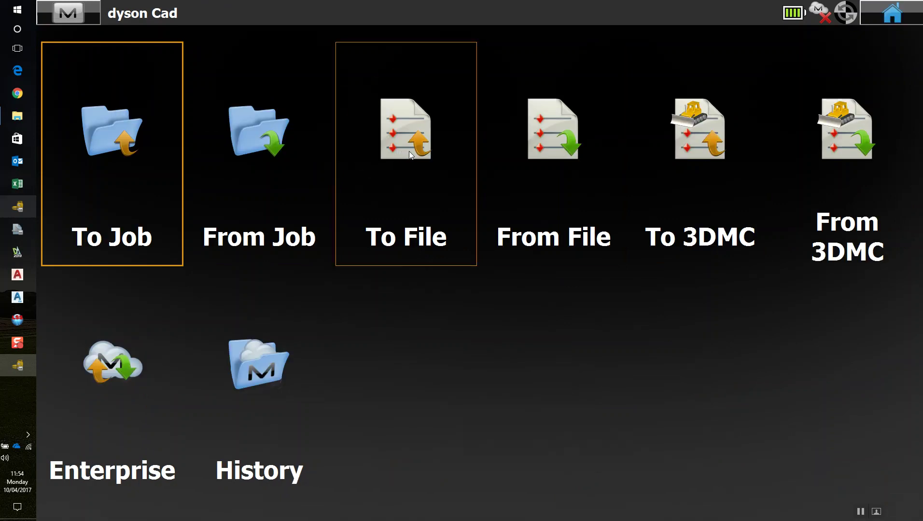
click(550, 152)
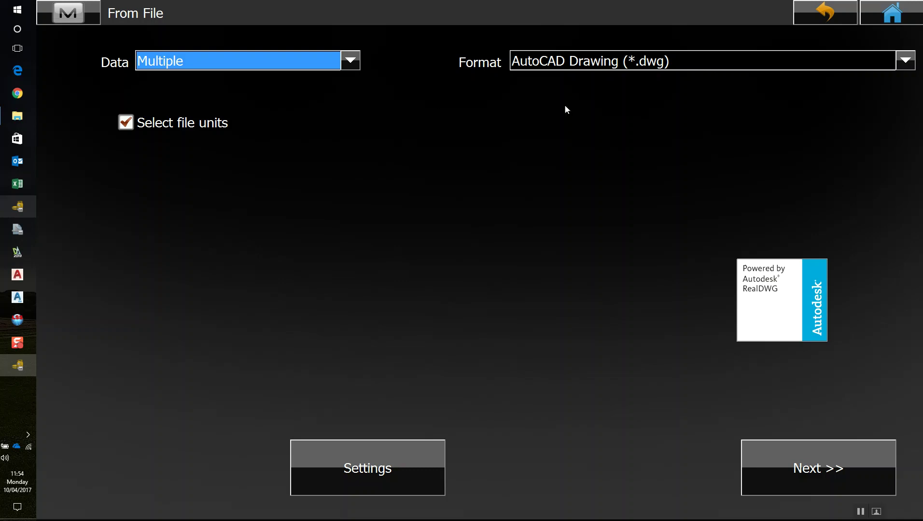
click(371, 461)
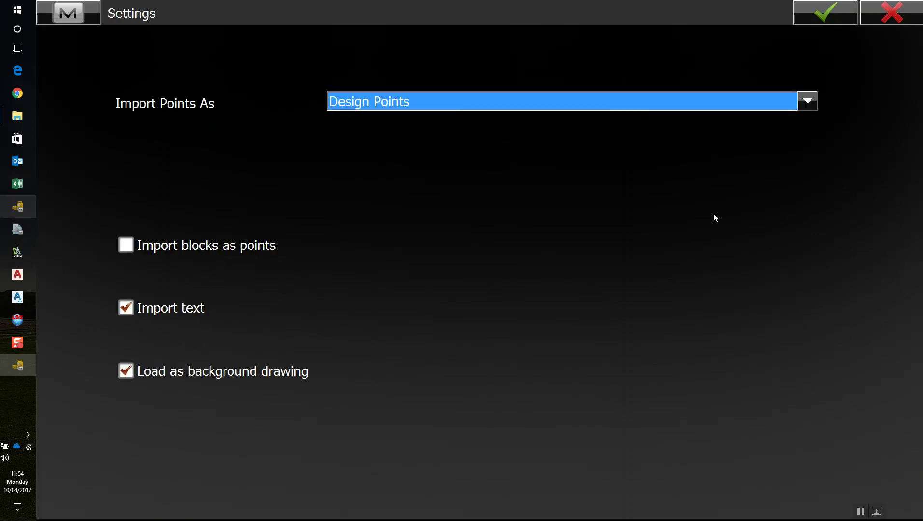
click(829, 8)
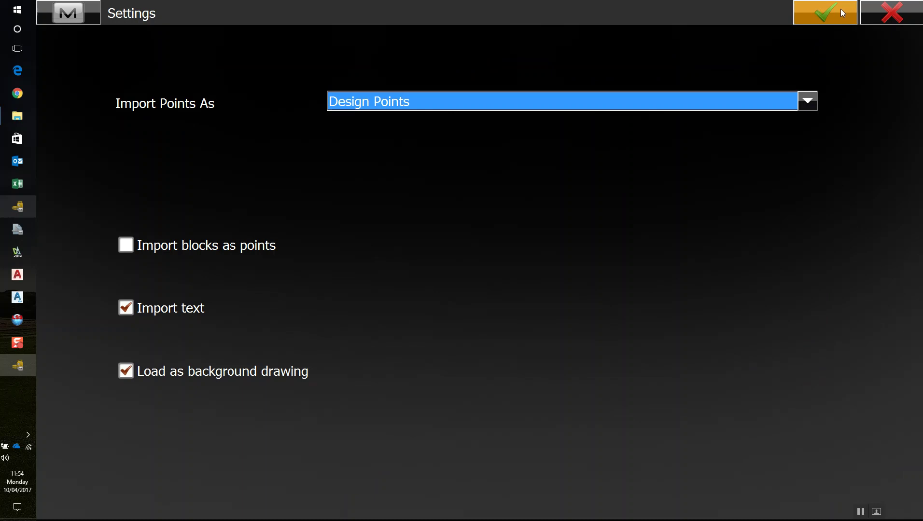
click(840, 10)
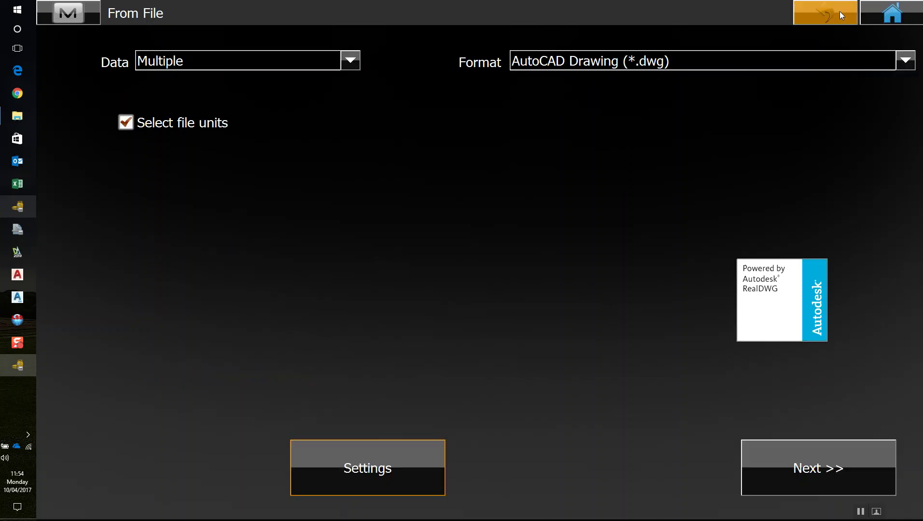
Set the file distance units to Millimeters.
click(823, 474)
click(726, 157)
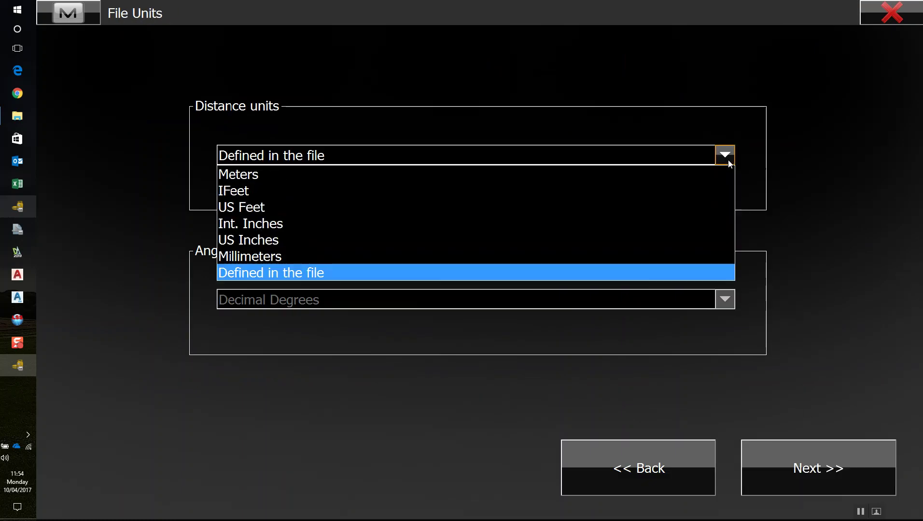
click(669, 257)
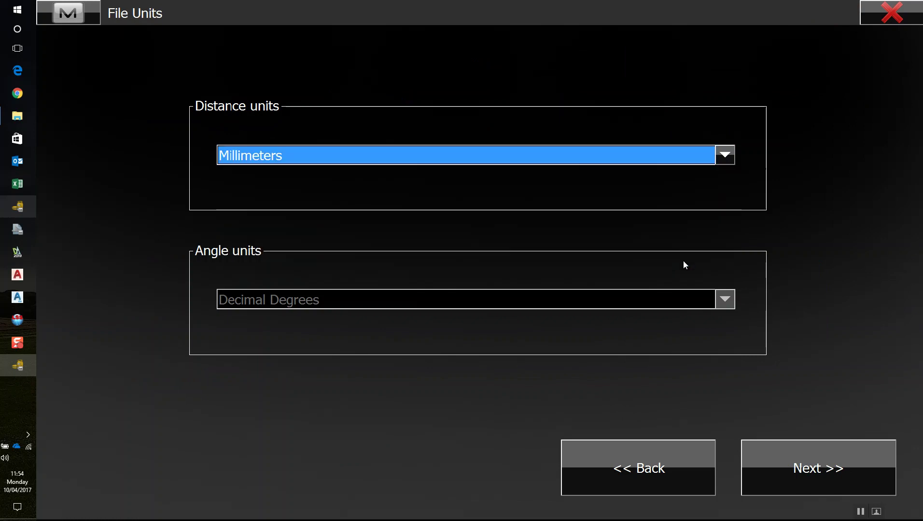
click(822, 470)
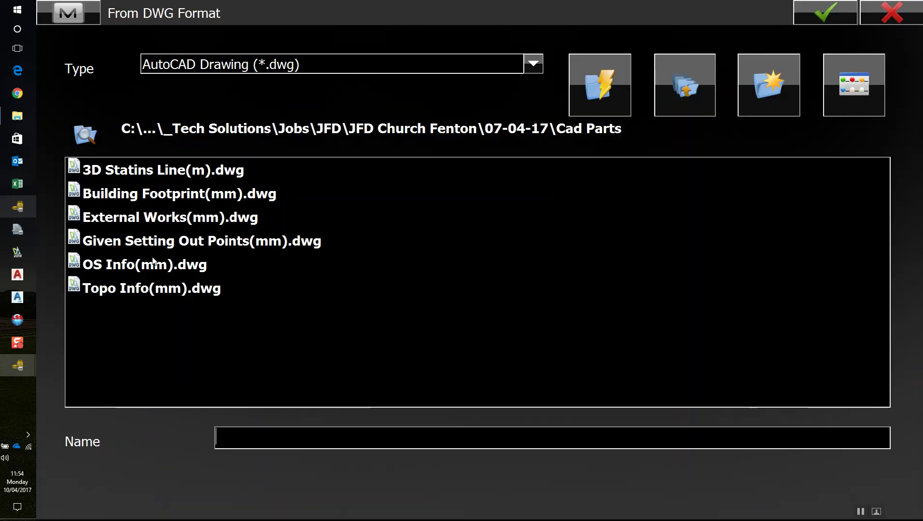
Browse to the Desktop Dyson folder and select dyson block 1(mm).dwg.
click(688, 90)
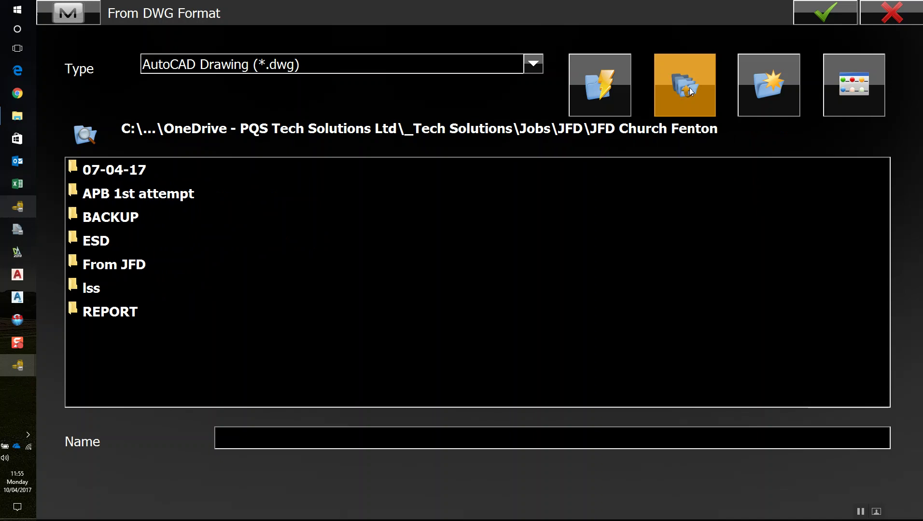
click(690, 87)
click(690, 87)
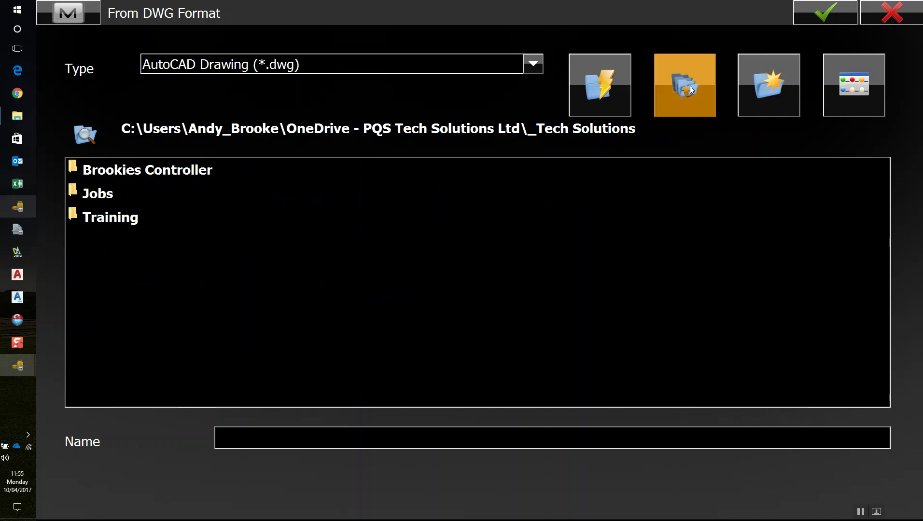
click(691, 86)
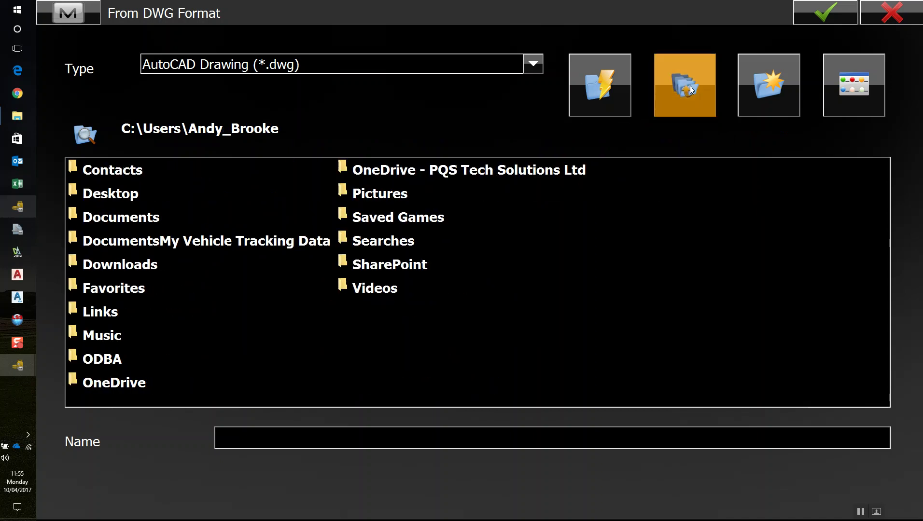
click(165, 197)
click(112, 177)
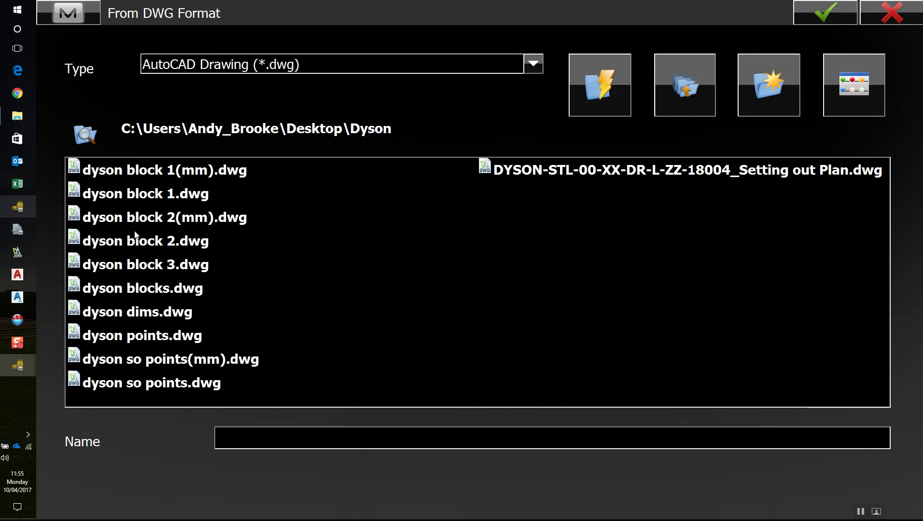
click(164, 176)
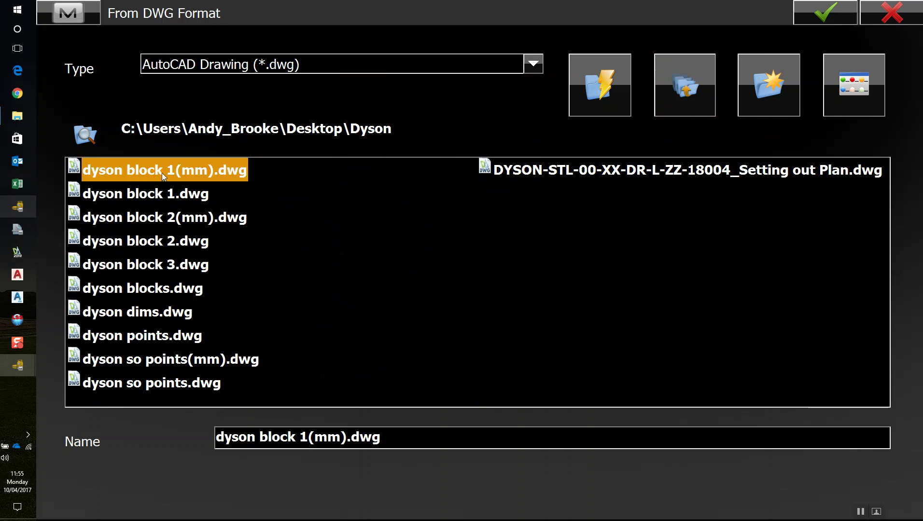
Accept the coordinate system and import the drawing's 3069 lines.
click(823, 11)
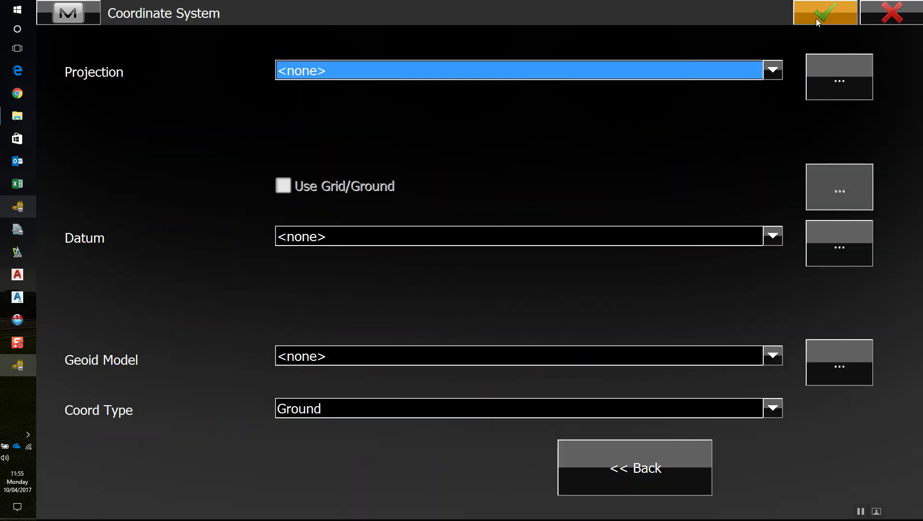
click(817, 16)
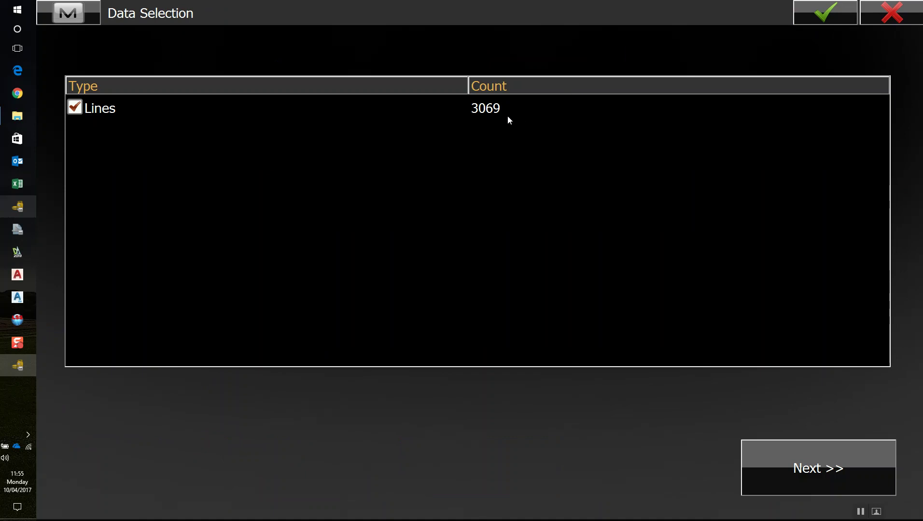
click(834, 18)
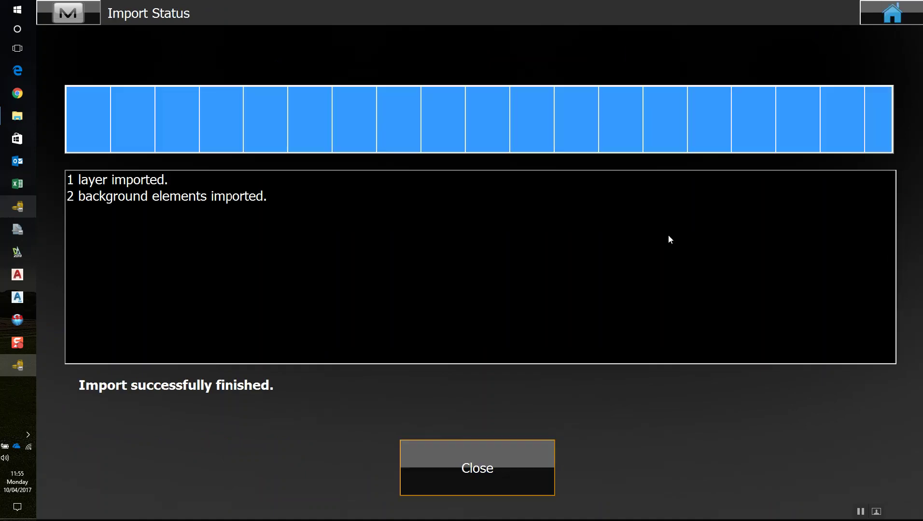
click(499, 442)
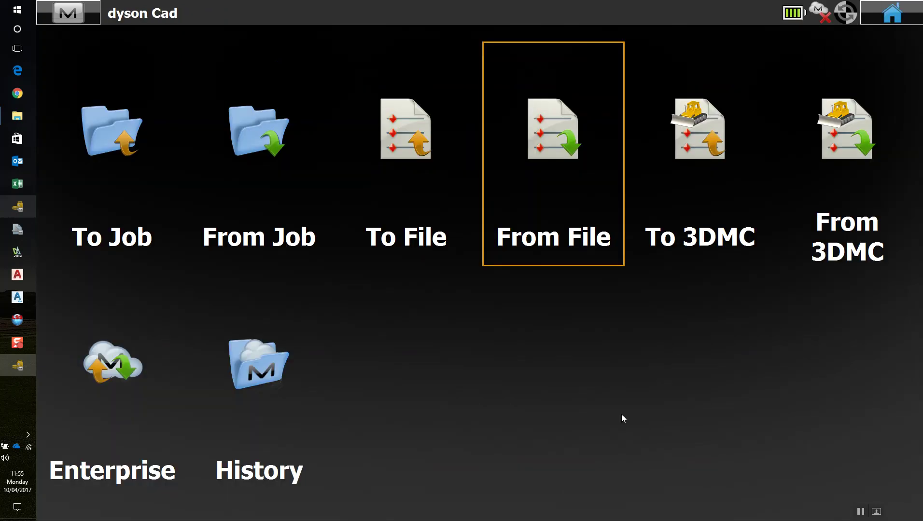
View the dyson block outlines on the map with the toolbar collapsed, then return home.
click(910, 14)
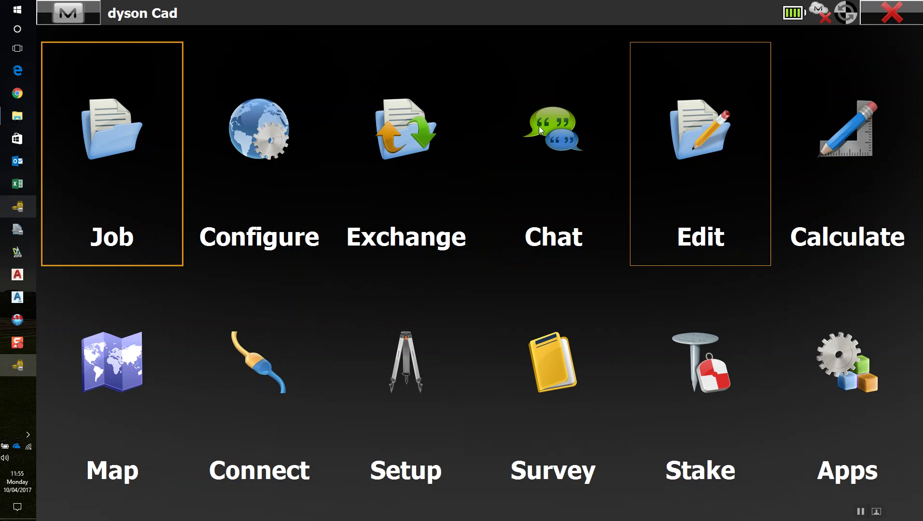
click(106, 378)
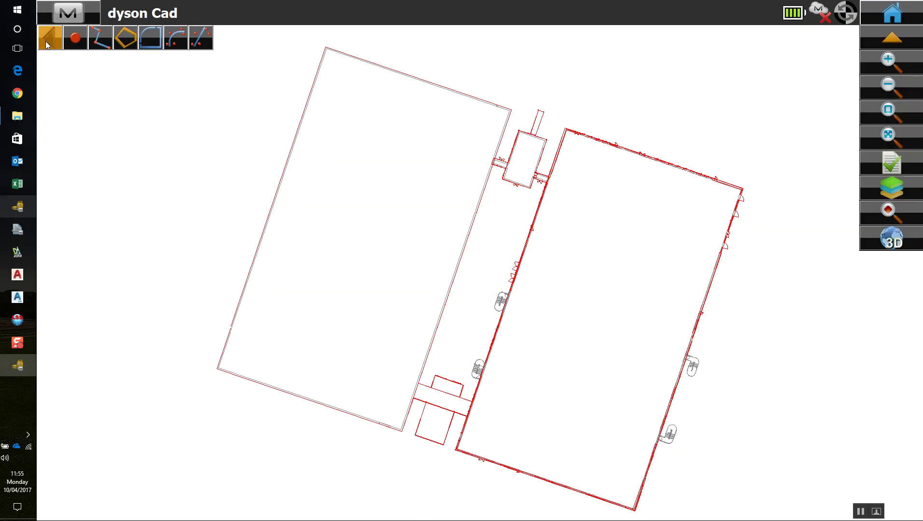
click(47, 44)
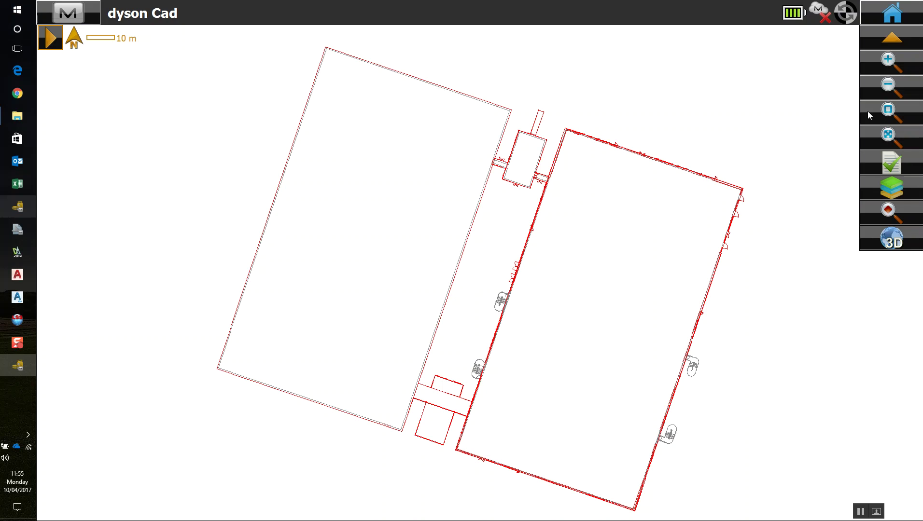
click(896, 20)
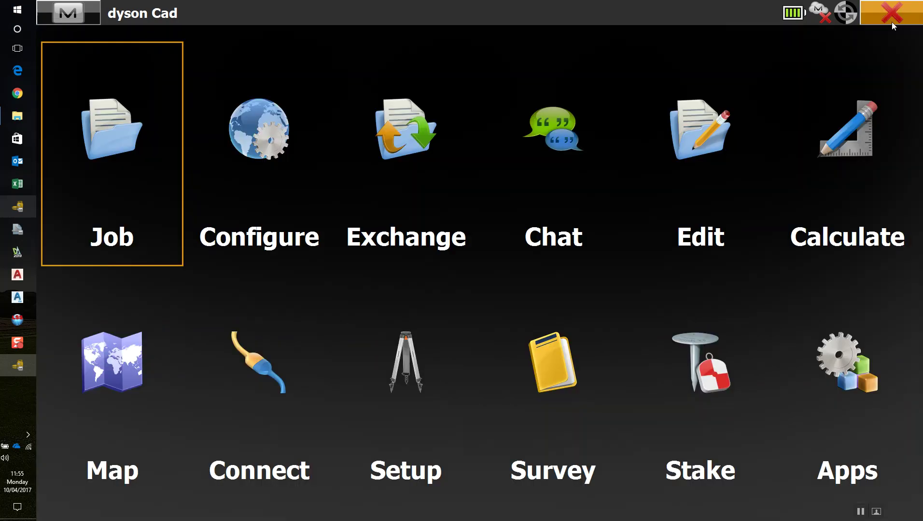
Start another file import and pick dyson block 2(mm).dwg.
click(402, 138)
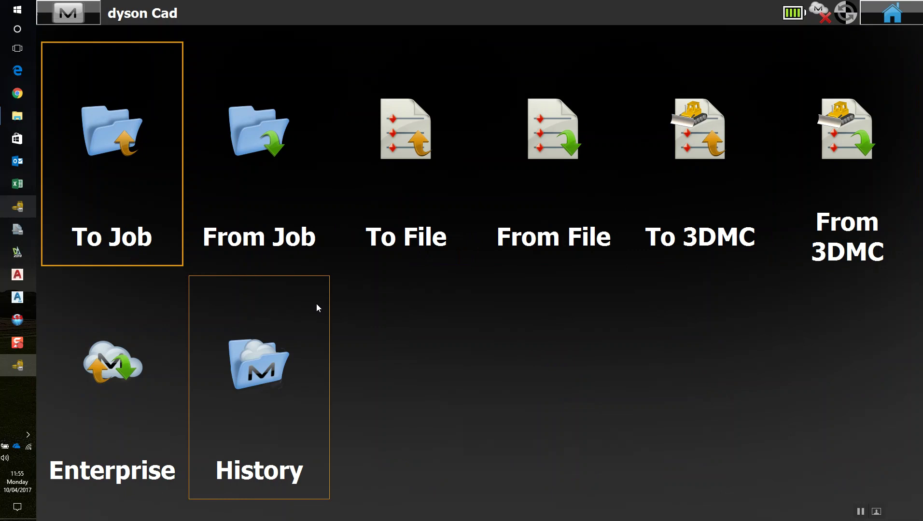
click(582, 172)
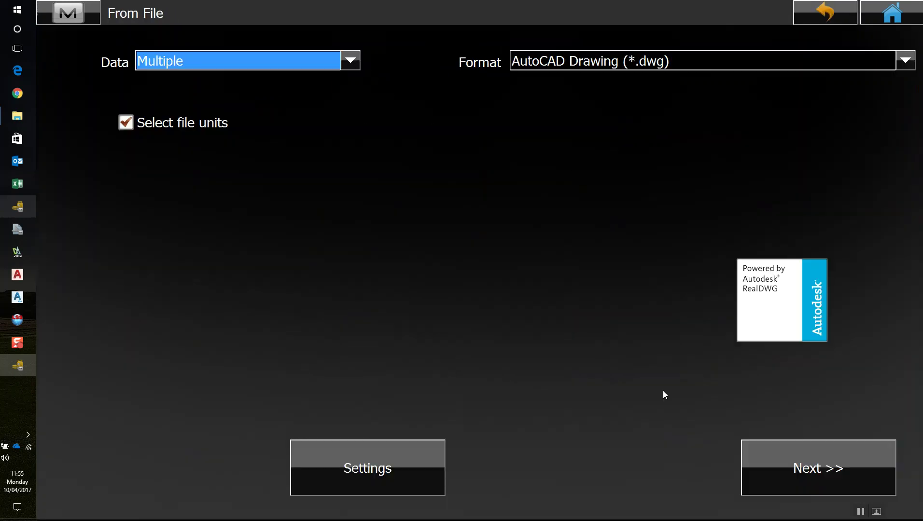
click(858, 476)
click(853, 471)
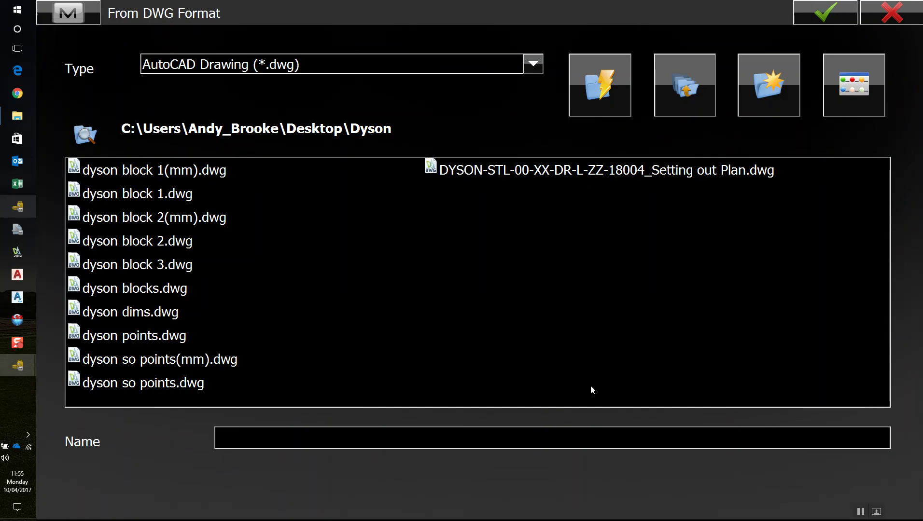
click(182, 218)
click(789, 69)
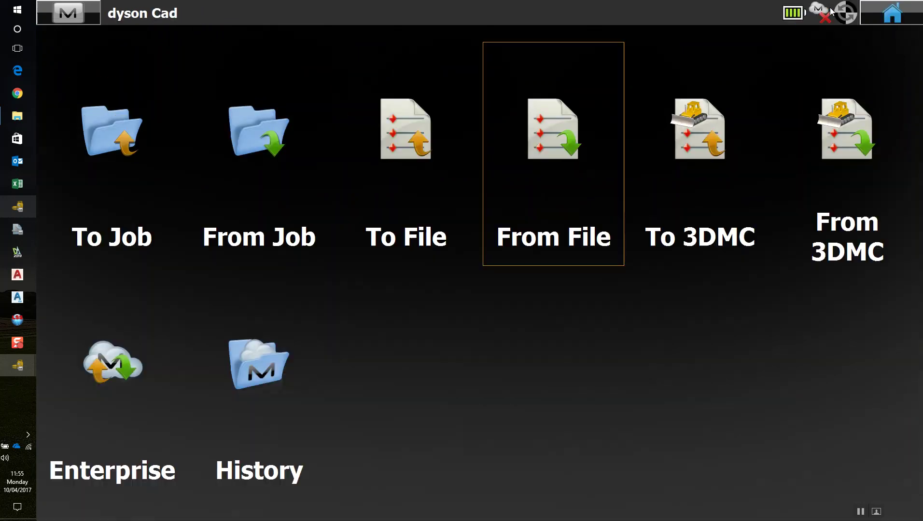
Import the drawing's 1672 lines, prefixing all duplicate layer names.
click(826, 9)
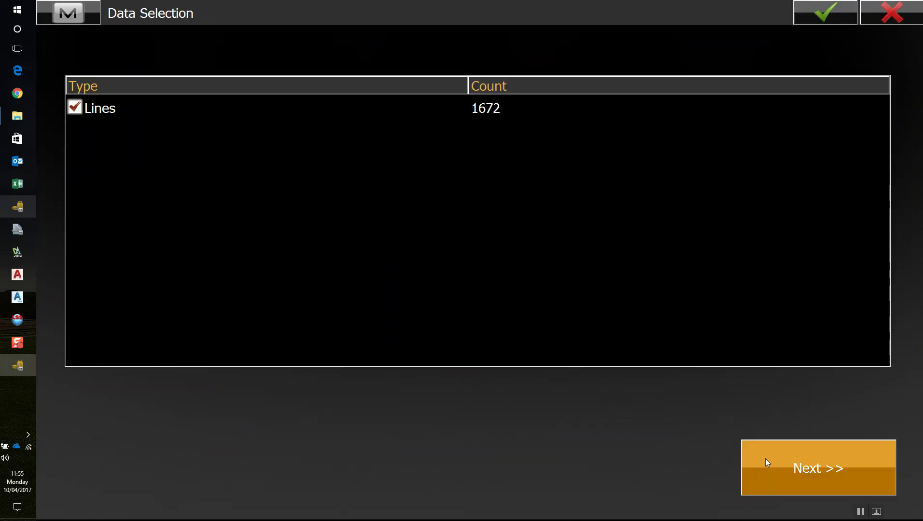
click(829, 12)
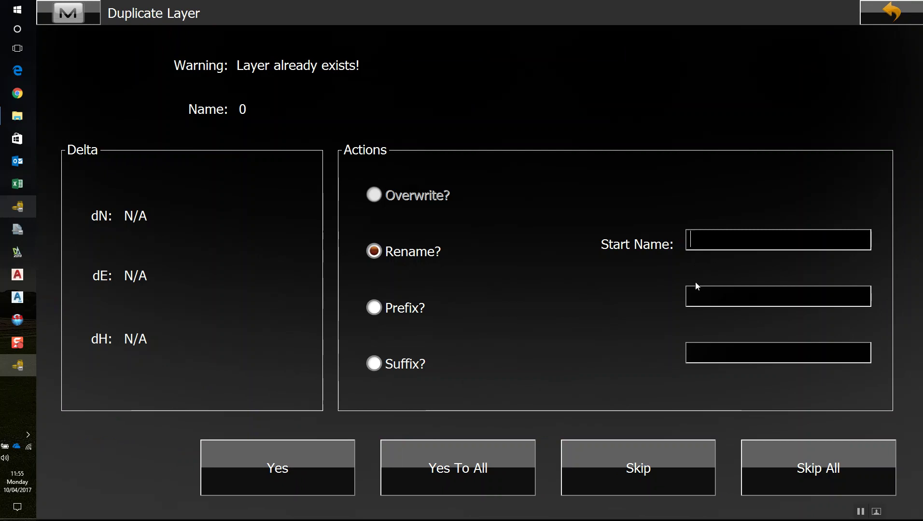
click(405, 311)
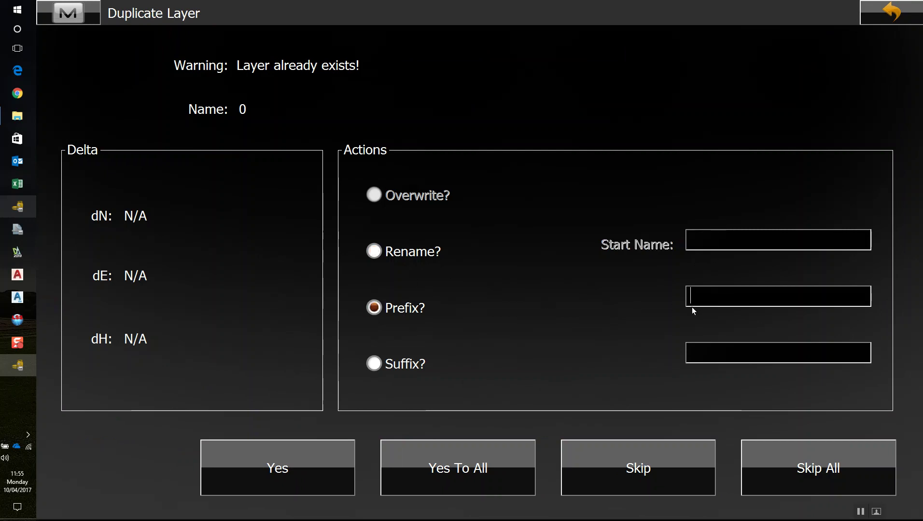
text(2.)
click(478, 466)
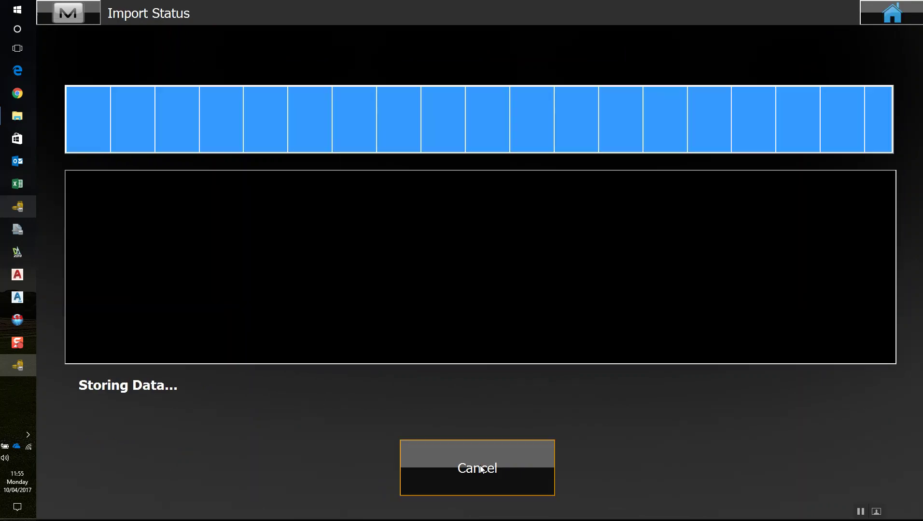
click(479, 465)
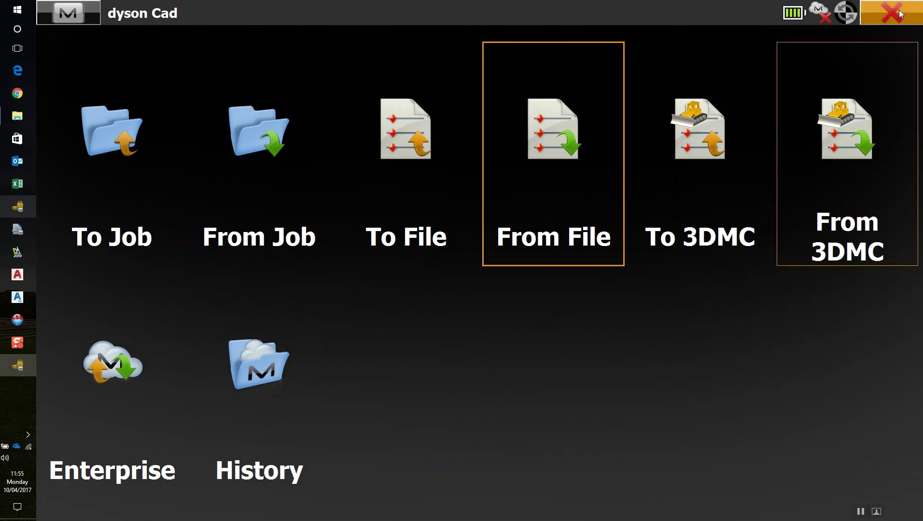
Check the building drawings on the job map, then return to the main menu.
click(891, 13)
click(105, 349)
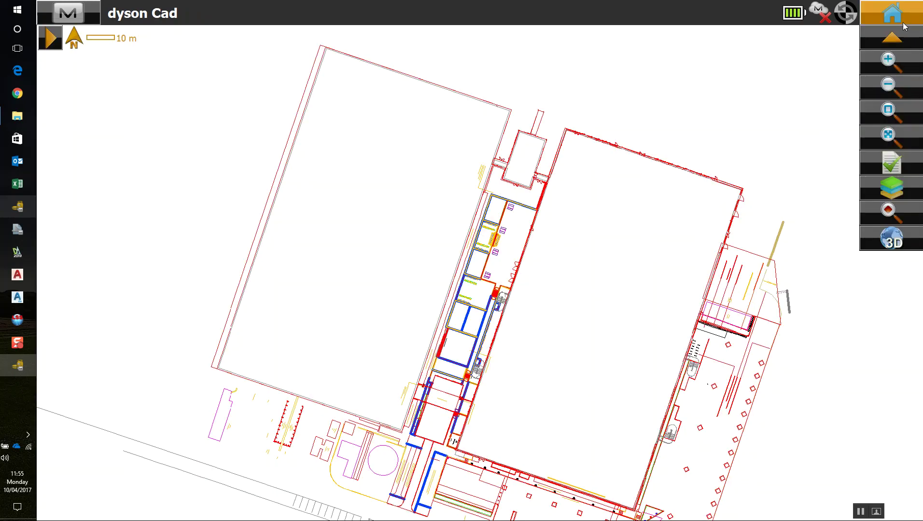
click(892, 13)
Start a file import with Load as background drawing turned off.
click(401, 127)
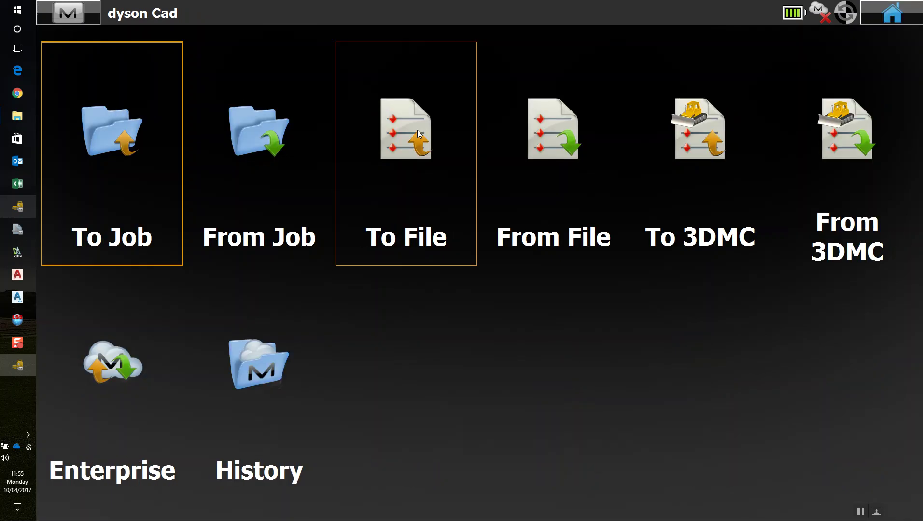
click(530, 142)
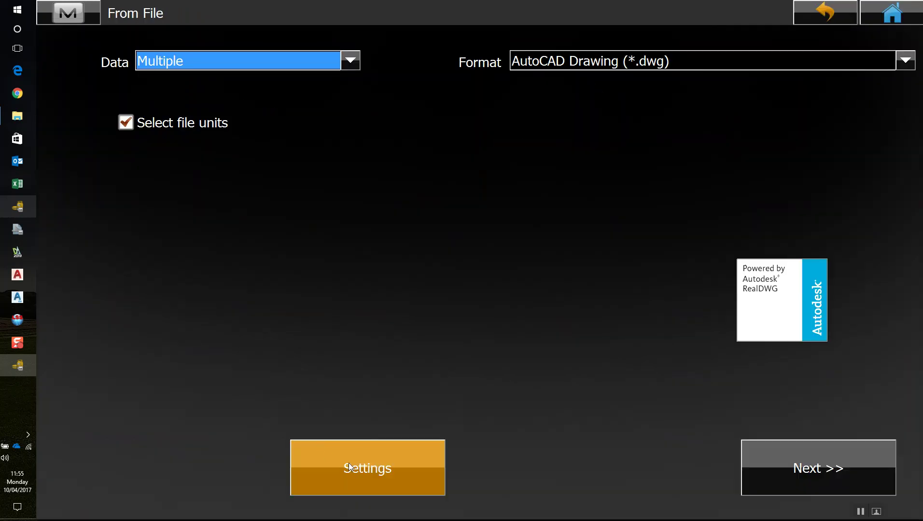
click(356, 463)
click(154, 374)
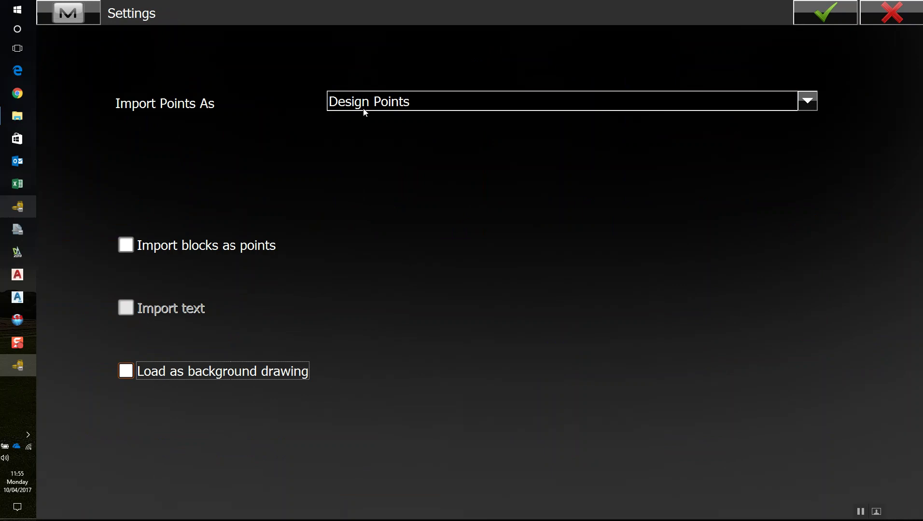
click(828, 14)
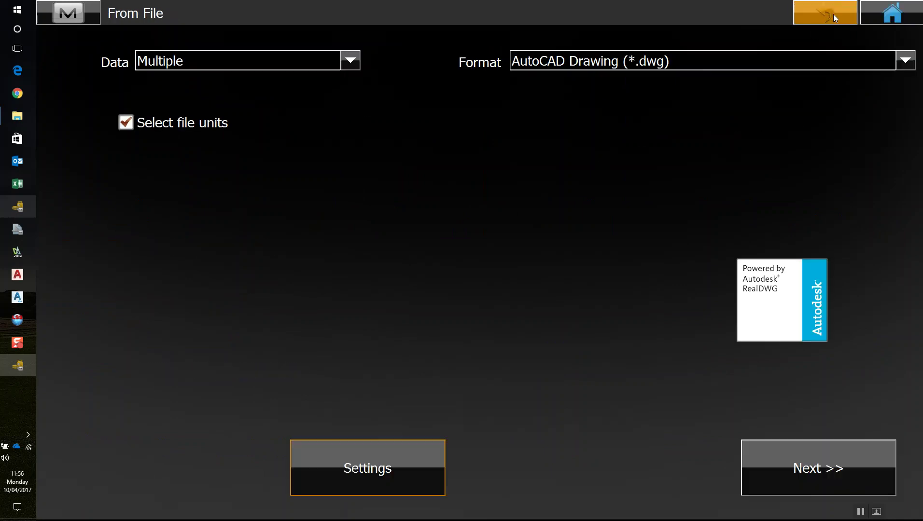
Keep millimetre units and choose dyson so points(mm).dwg.
click(836, 455)
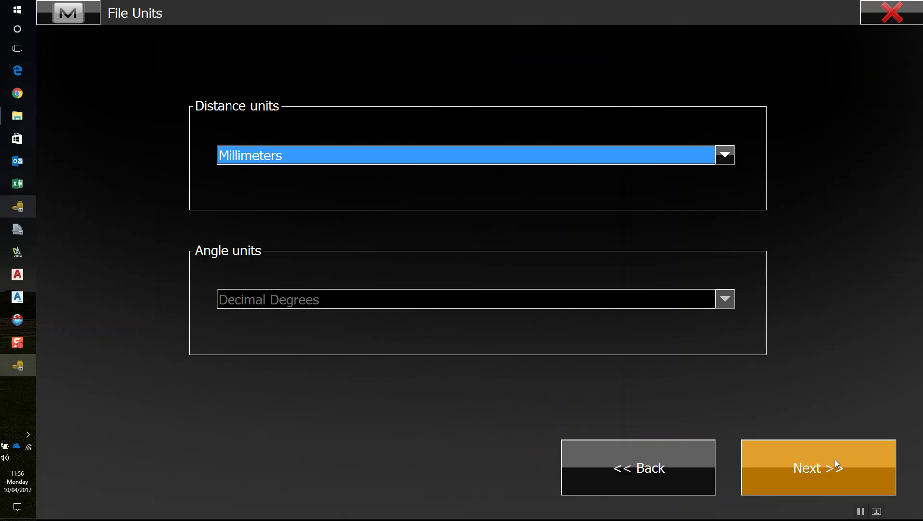
click(834, 459)
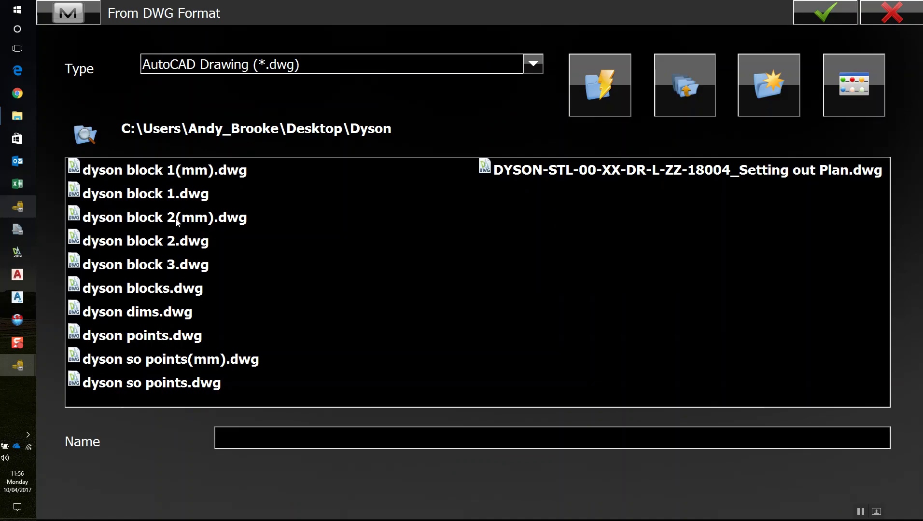
click(186, 363)
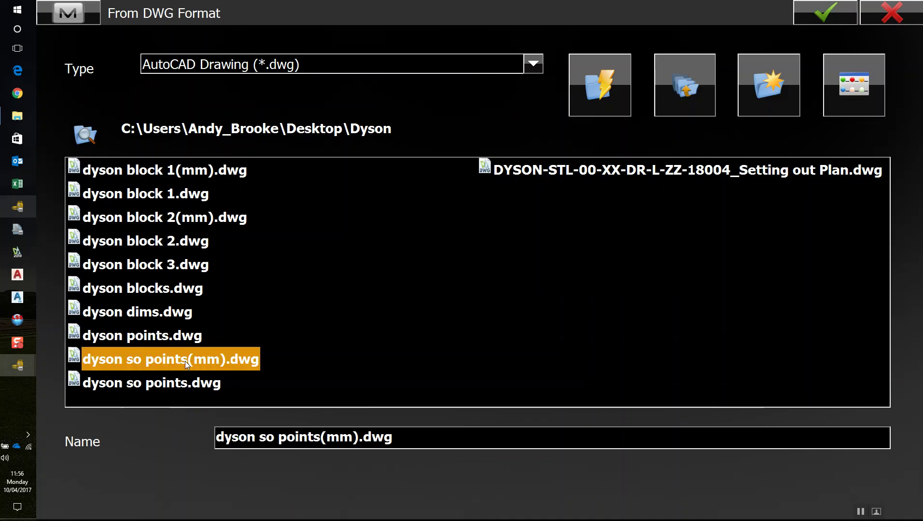
click(804, 17)
Accept the coordinate system and import 74 points, naming unnamed ones from so.01.
click(826, 16)
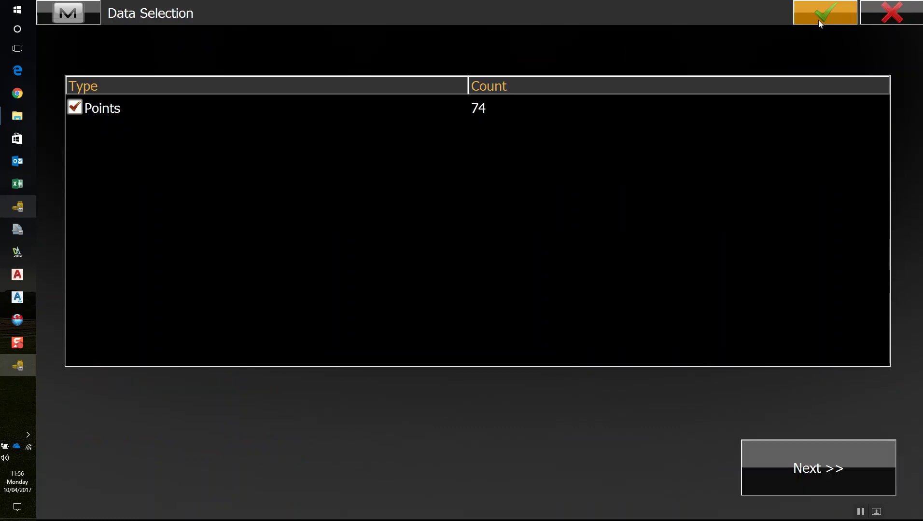
click(834, 469)
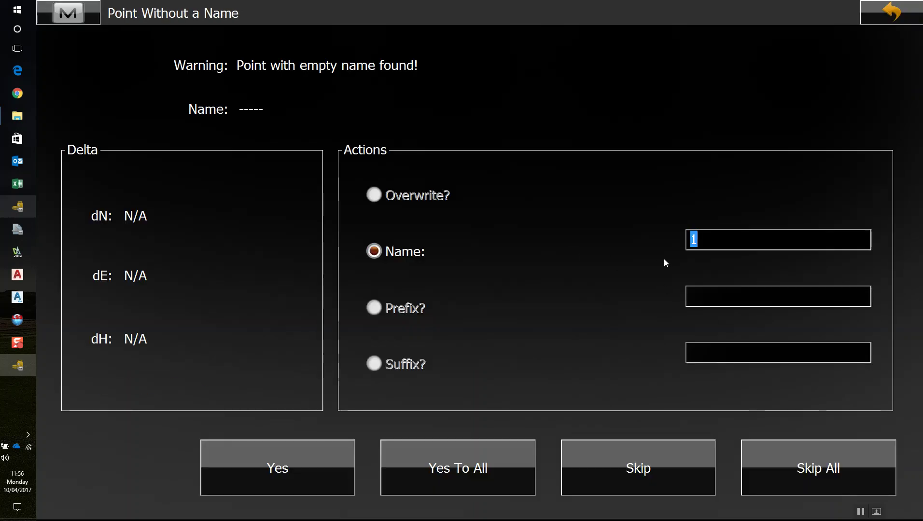
text(s)
text(o.)
text(01)
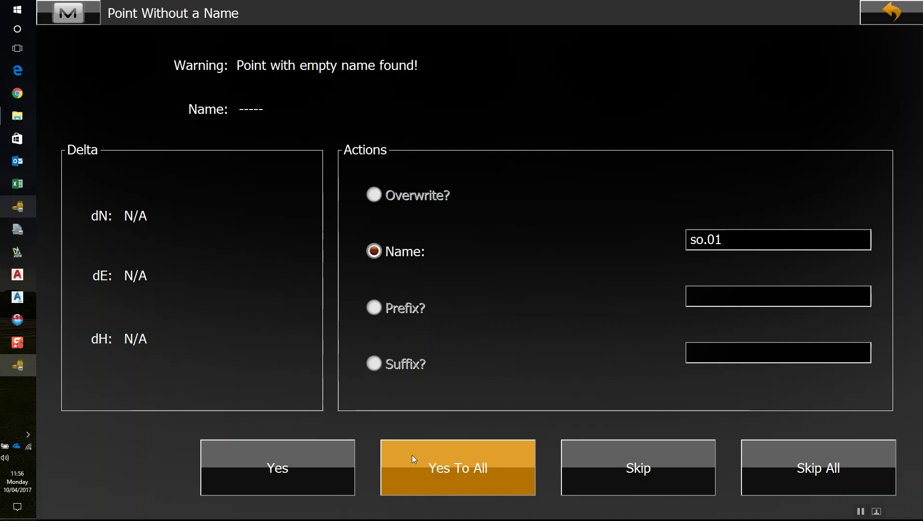
click(452, 476)
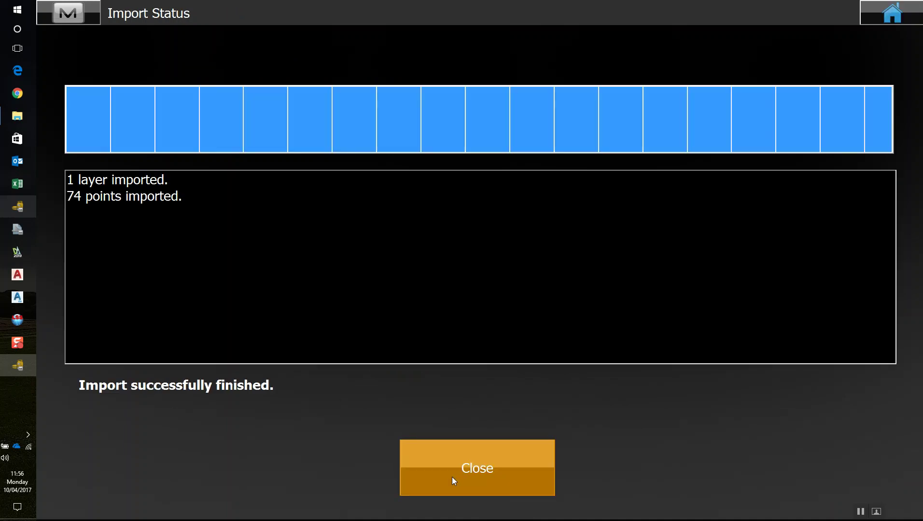
View the so points over the building outlines at full extents, then bring up the layer list.
click(457, 467)
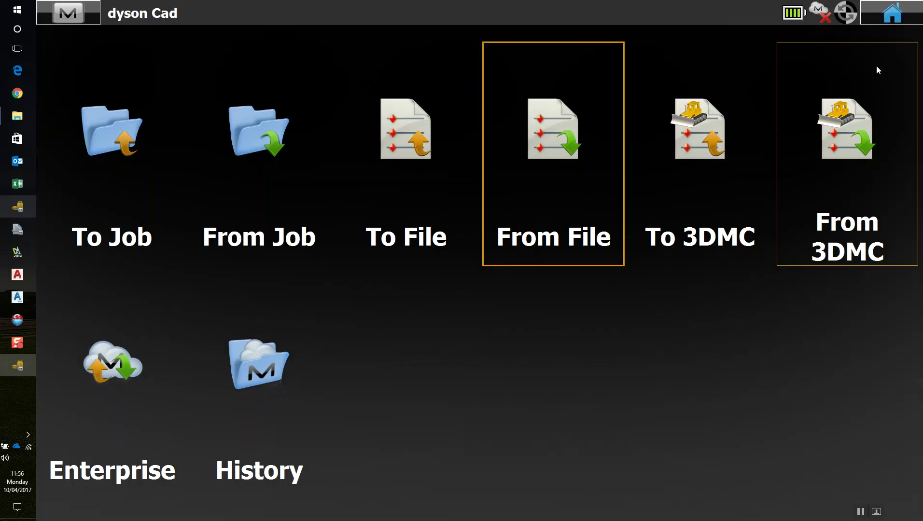
click(892, 13)
click(163, 317)
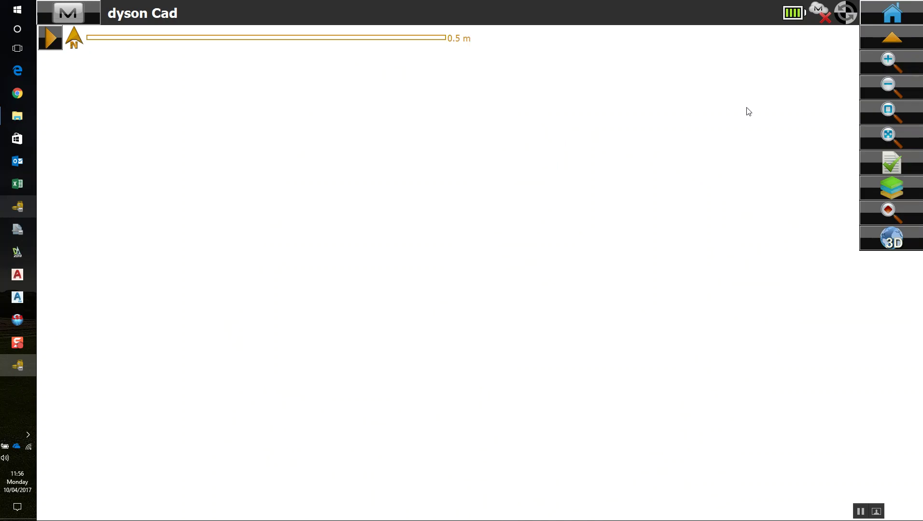
scroll(598, 331, down, 3)
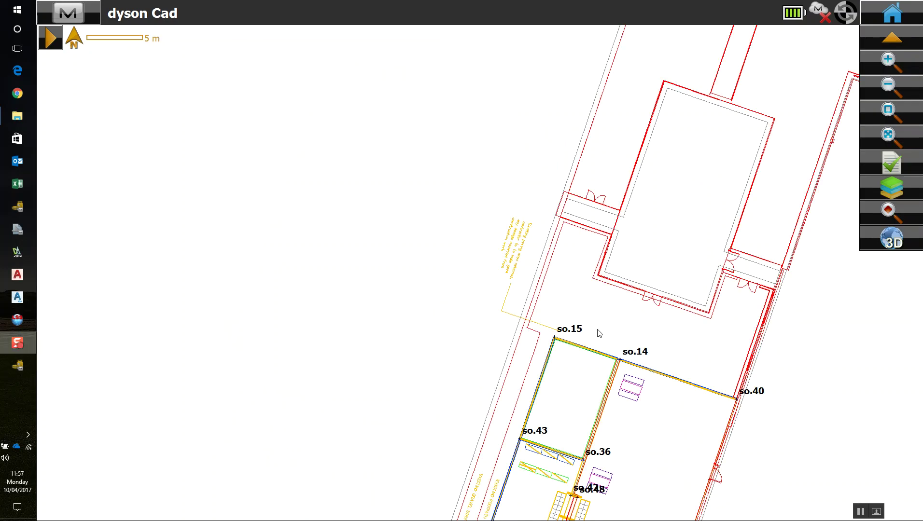
scroll(598, 331, down, 3)
click(878, 148)
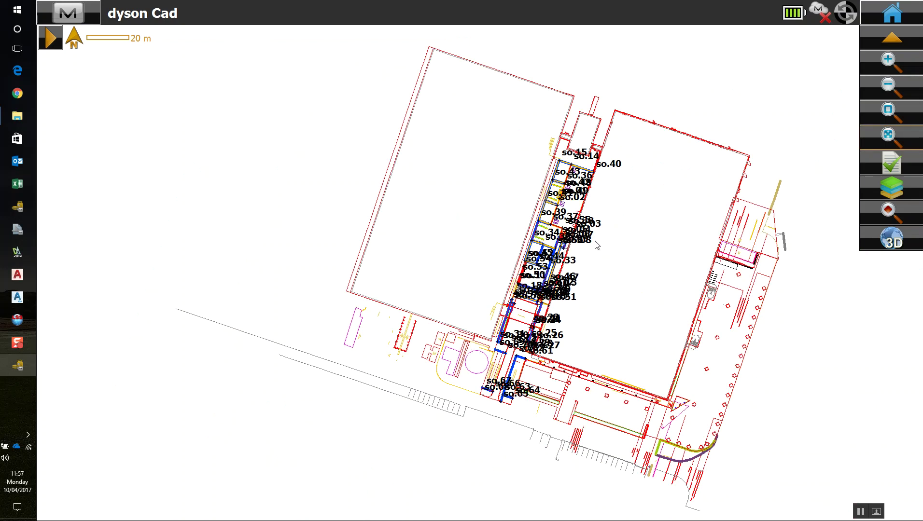
scroll(565, 162, up, 5)
scroll(565, 161, up, 2)
scroll(431, 178, up, 2)
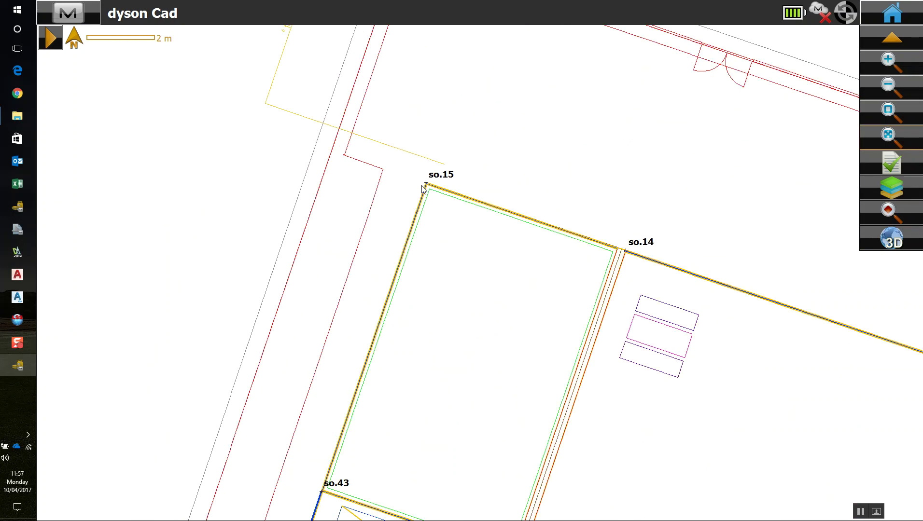
scroll(432, 174, up, 2)
scroll(496, 152, up, 2)
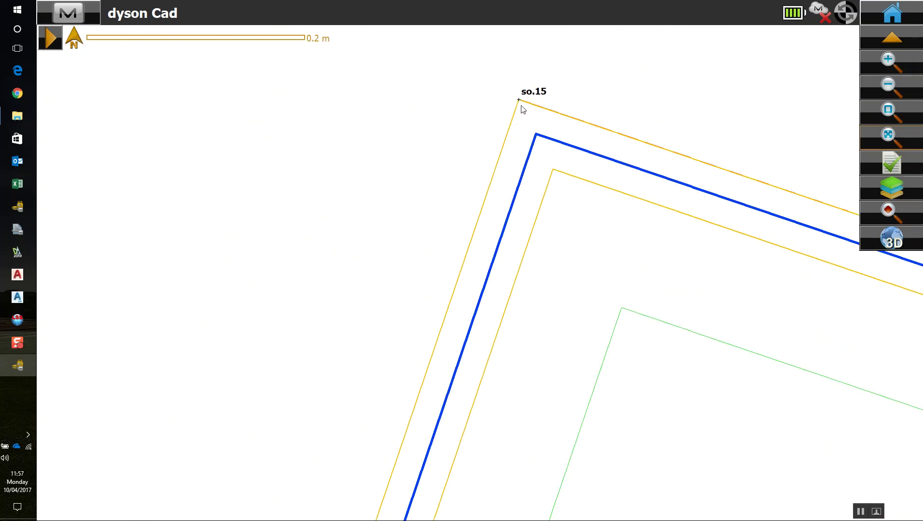
click(904, 184)
scroll(294, 267, down, 5)
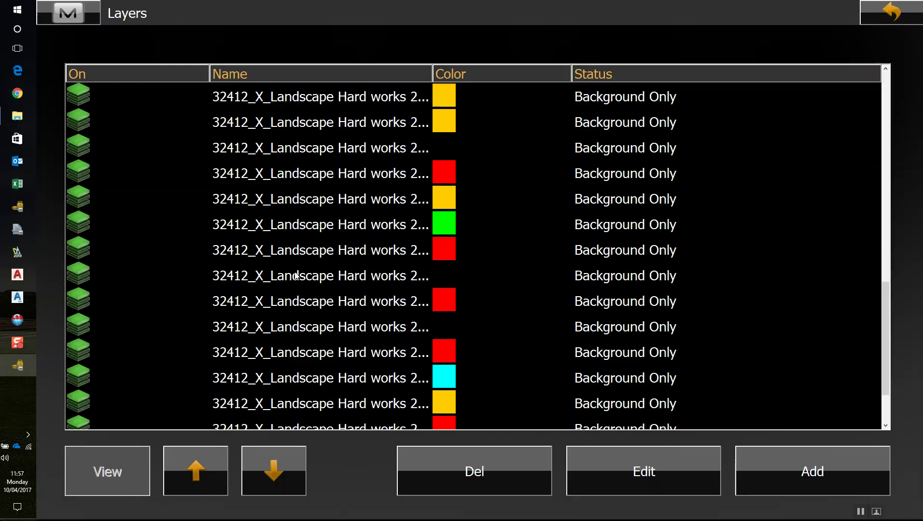
scroll(298, 267, down, 4)
Set the Pionts layer's point style to Filled Circle and return to the map.
click(257, 407)
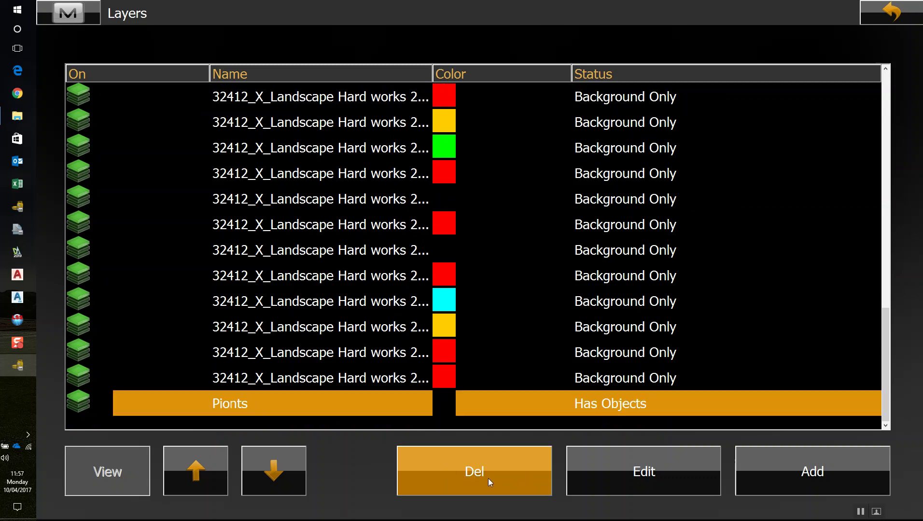
click(595, 474)
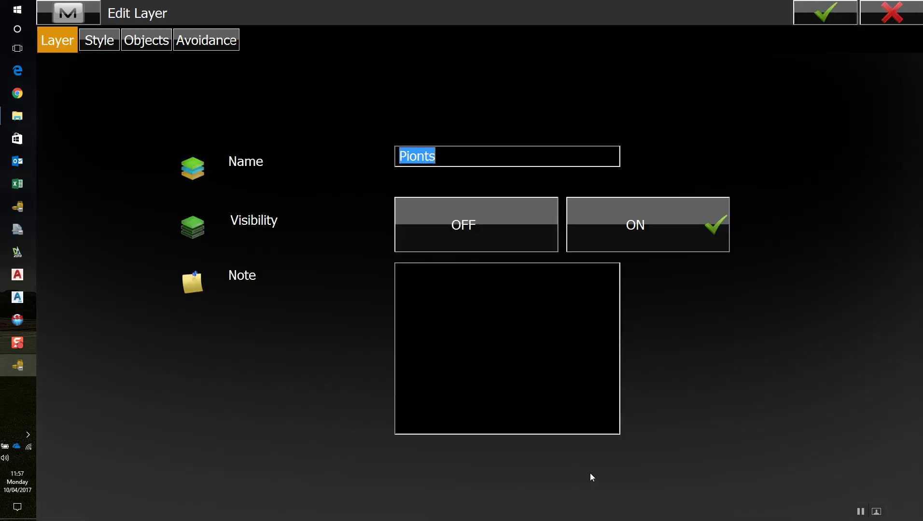
click(97, 45)
click(470, 150)
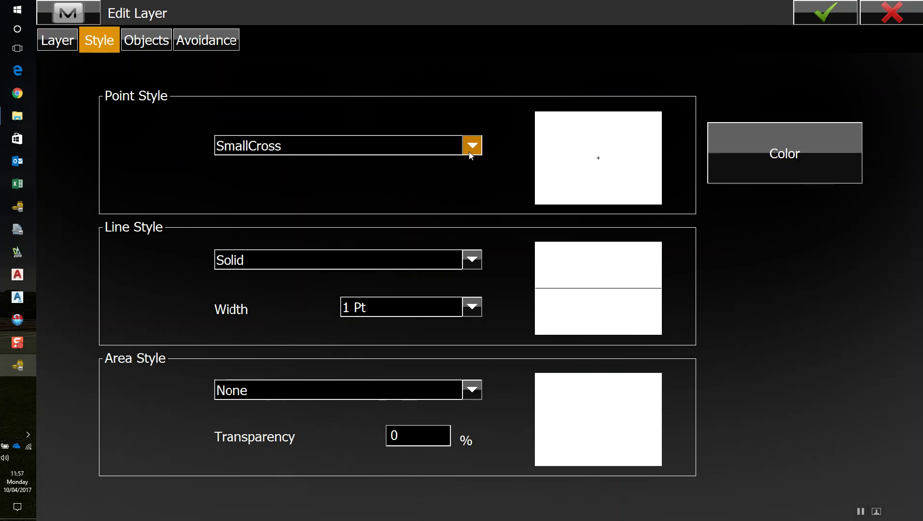
click(357, 210)
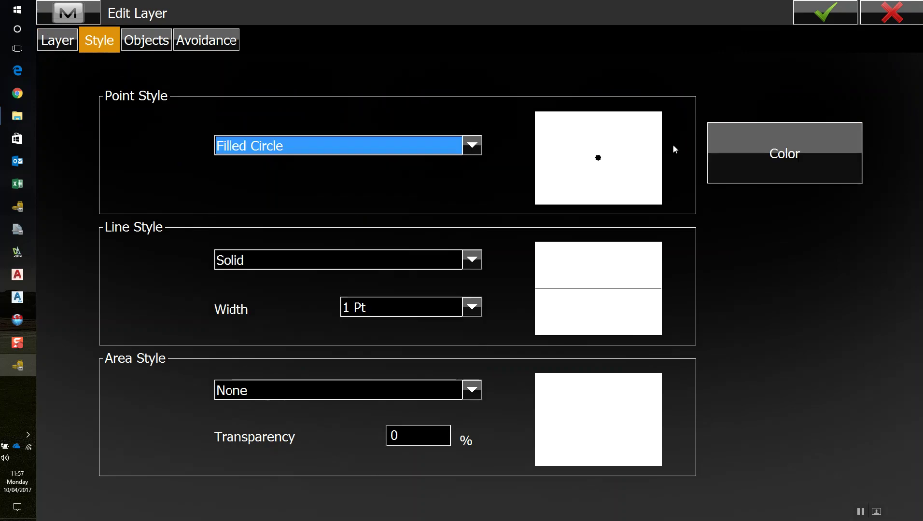
click(831, 14)
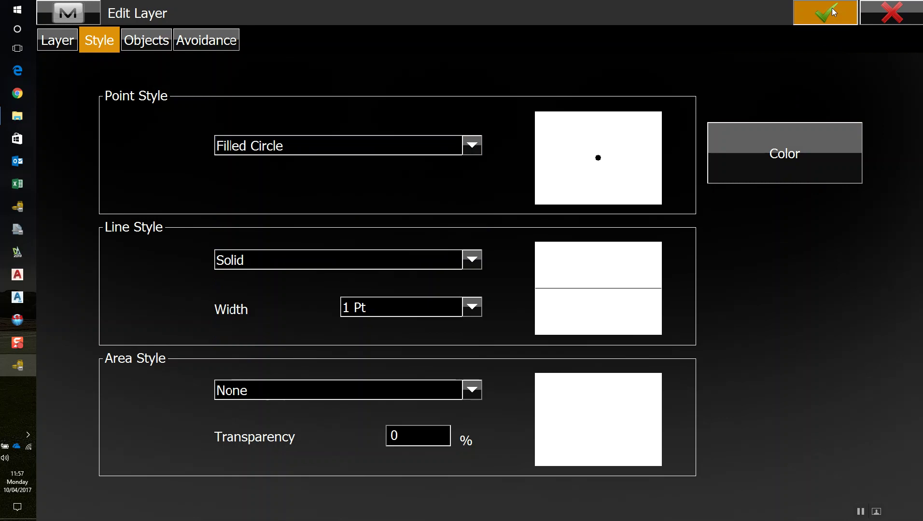
click(886, 10)
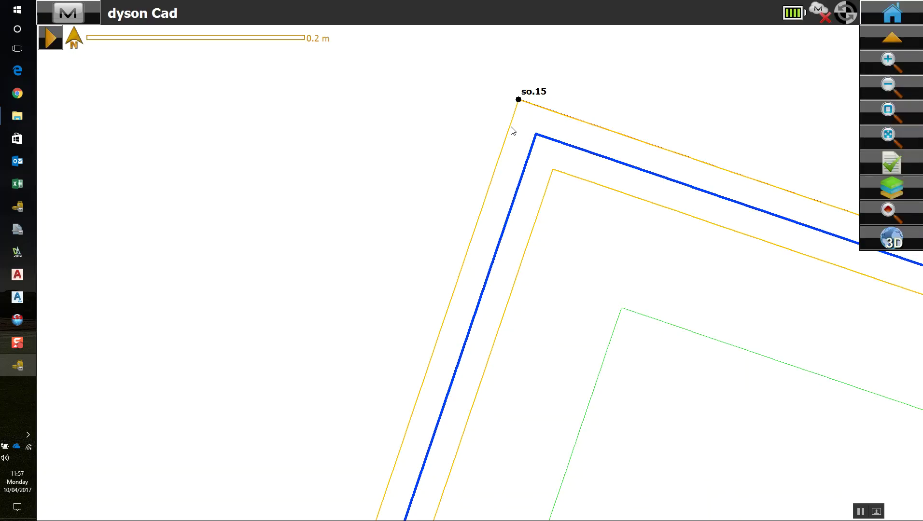
scroll(511, 136, down, 5)
scroll(519, 128, up, 3)
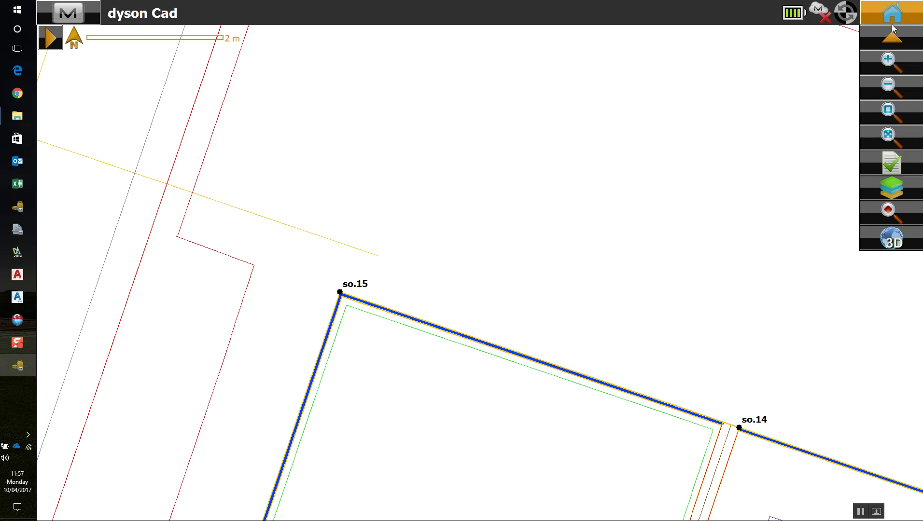
scroll(580, 280, down, 3)
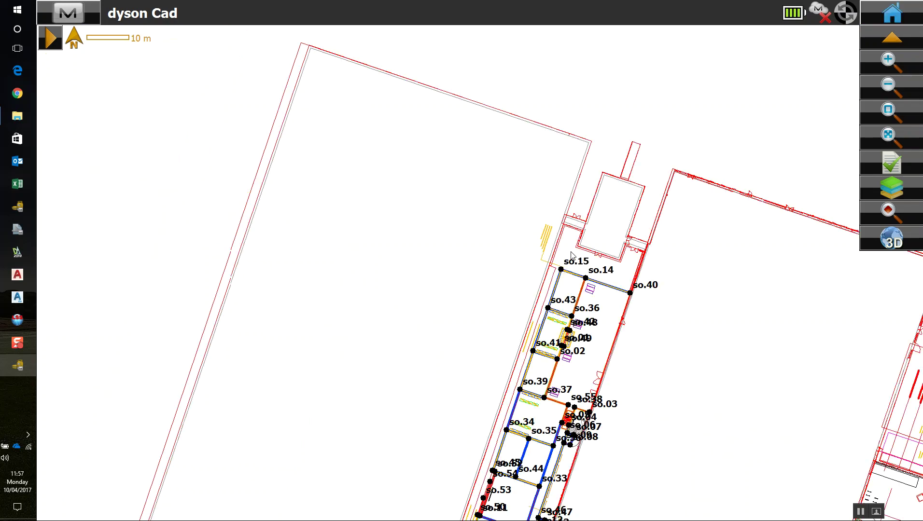
scroll(572, 254, down, 2)
scroll(576, 263, up, 2)
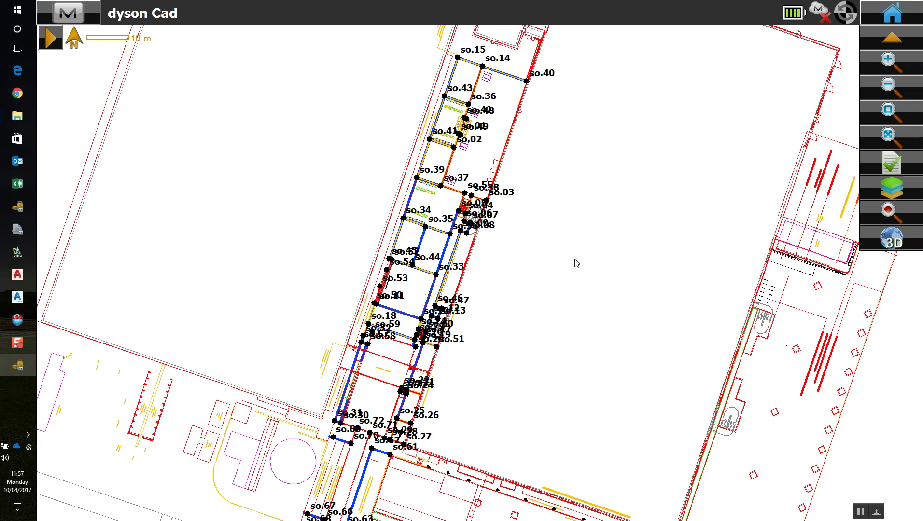
scroll(274, 169, up, 3)
mouse_move(252, 159)
mouse_down()
mouse_move(334, 168)
mouse_move(439, 212)
mouse_move(612, 237)
mouse_up()
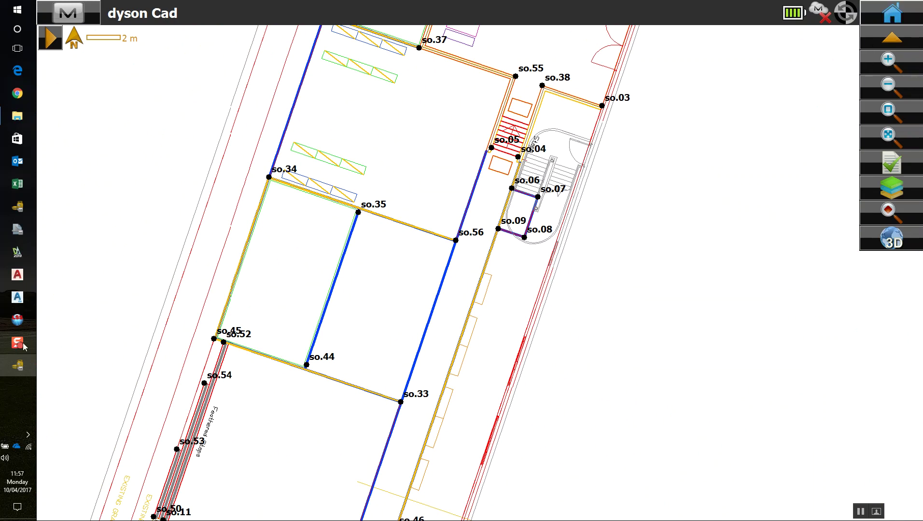
Turn off both dyson block drawings in the map properties.
click(894, 167)
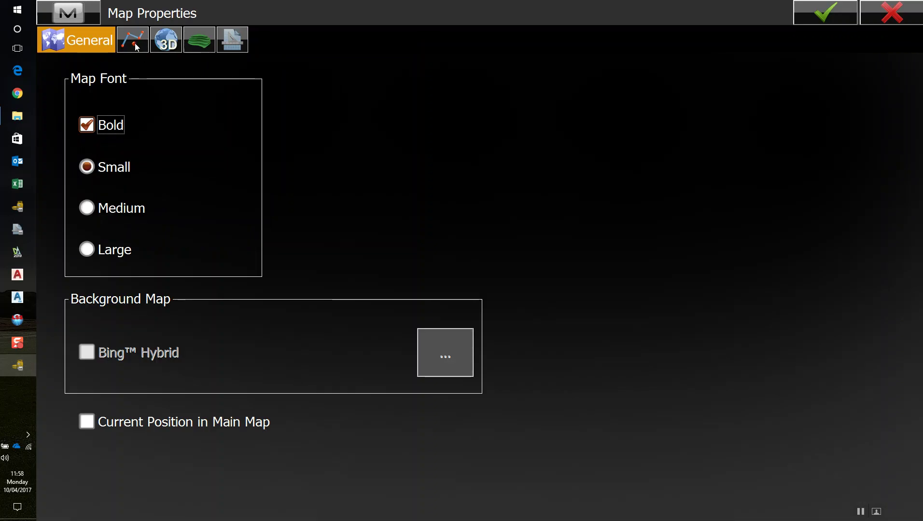
click(232, 43)
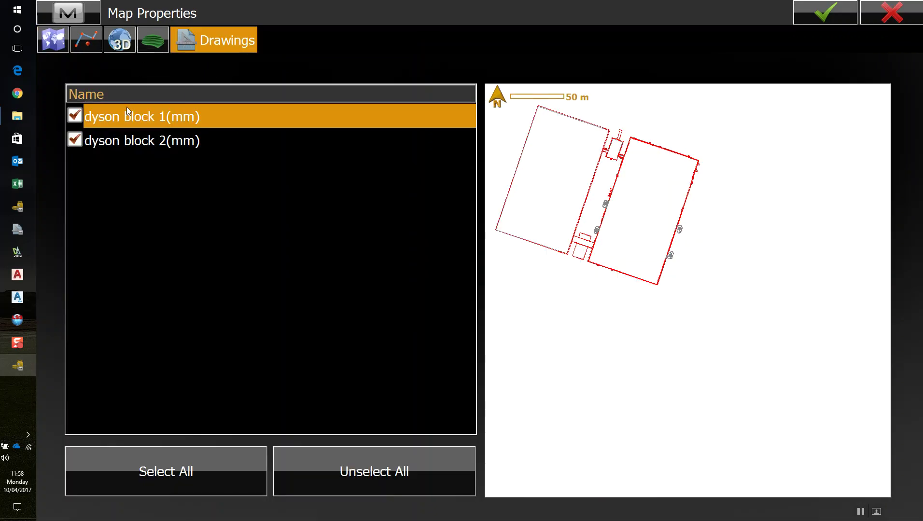
click(126, 111)
click(120, 141)
click(826, 13)
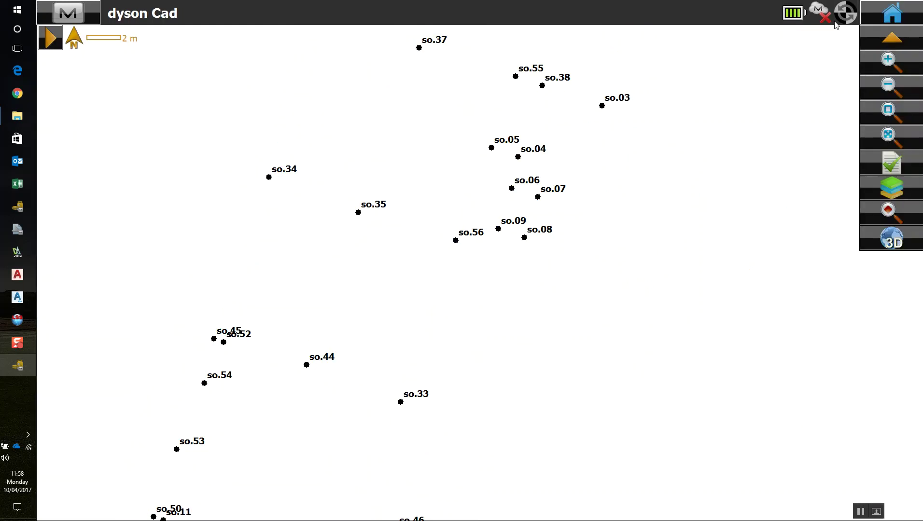
Edit point so.56 and bring up its layer list.
click(457, 241)
right_click(465, 250)
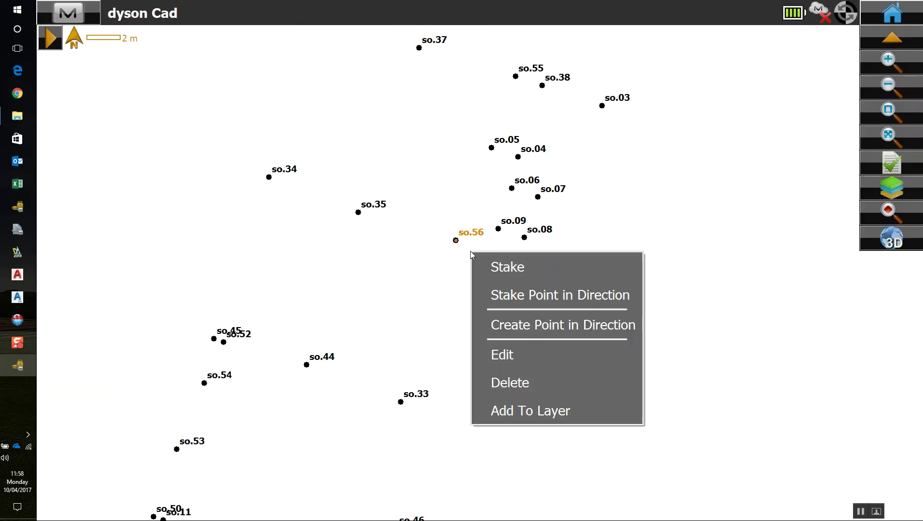
click(529, 351)
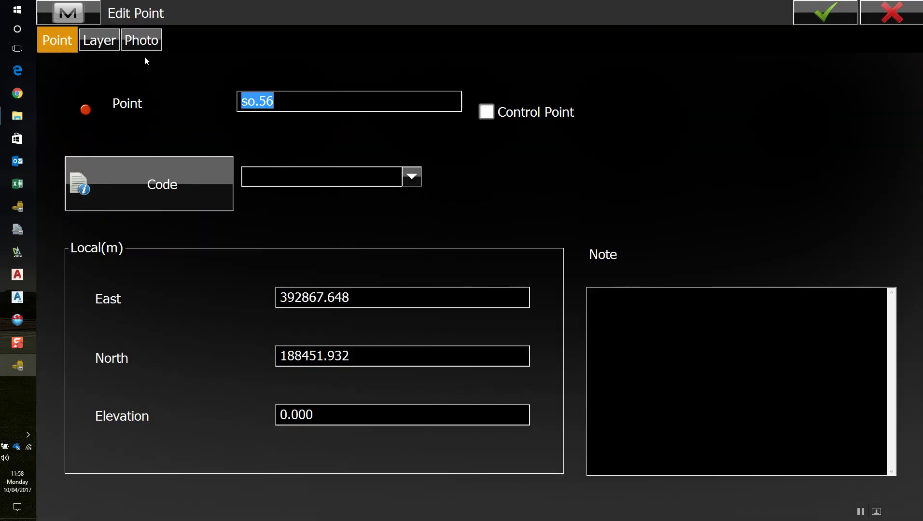
click(112, 46)
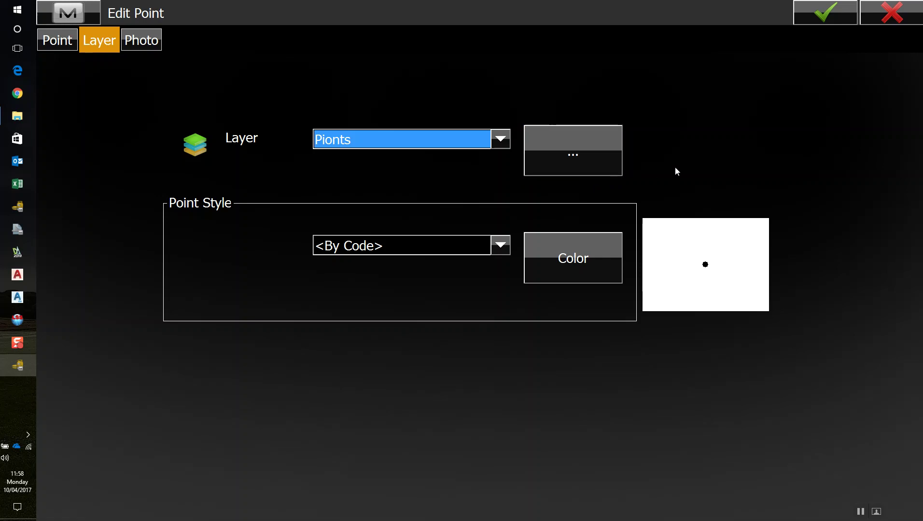
click(566, 157)
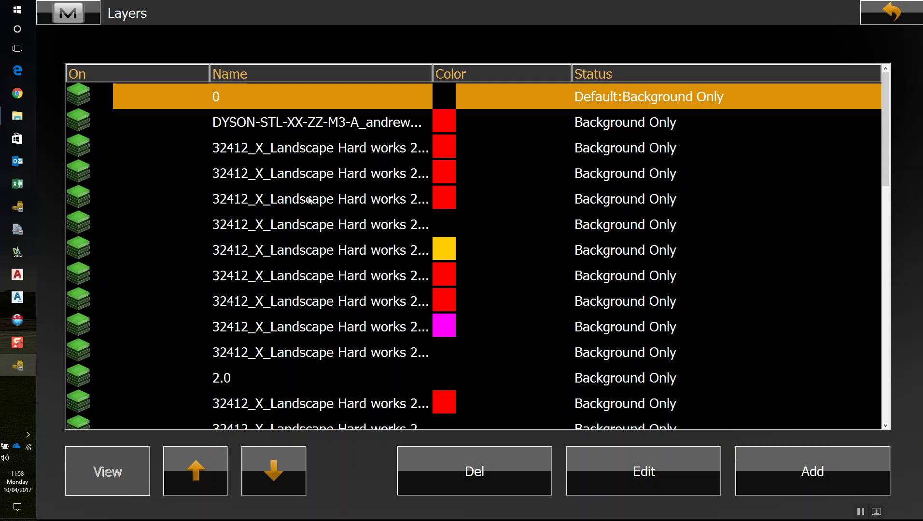
scroll(308, 199, down, 10)
Give the Pionts layer a blue colour and Filled Diamond point style.
click(243, 407)
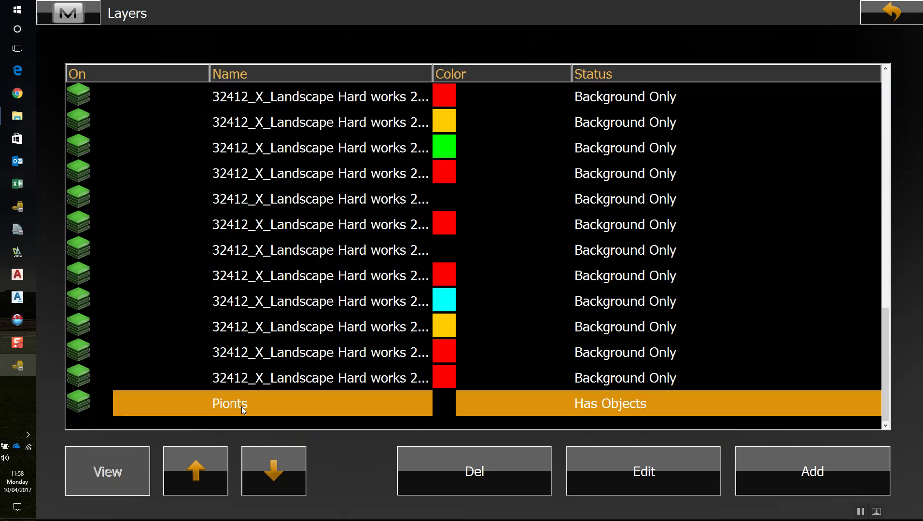
click(594, 472)
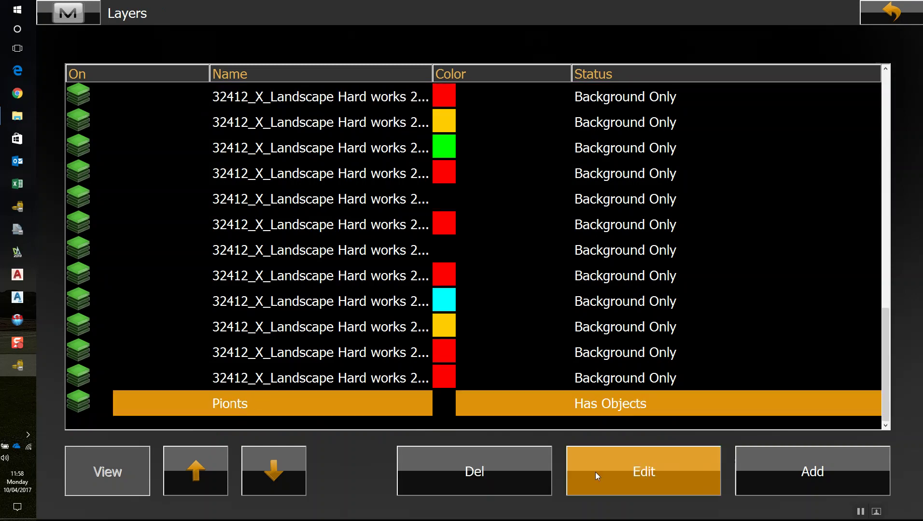
click(99, 40)
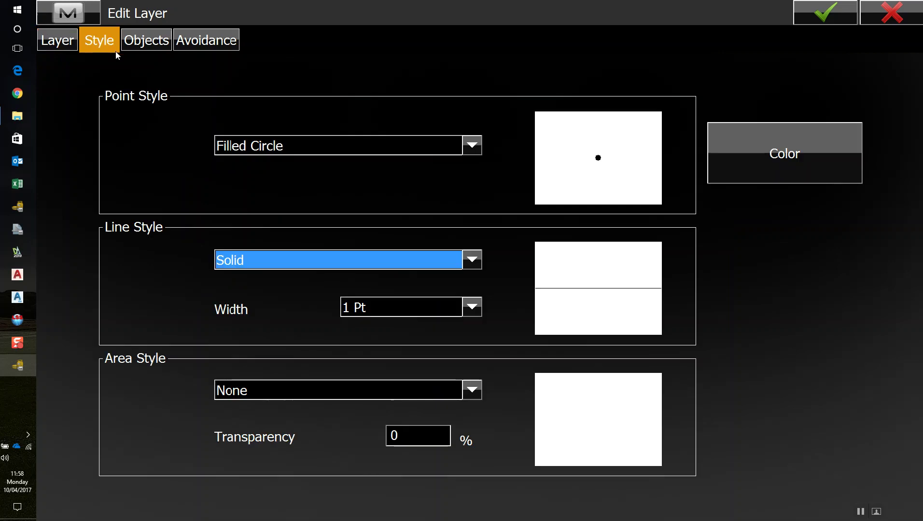
click(766, 158)
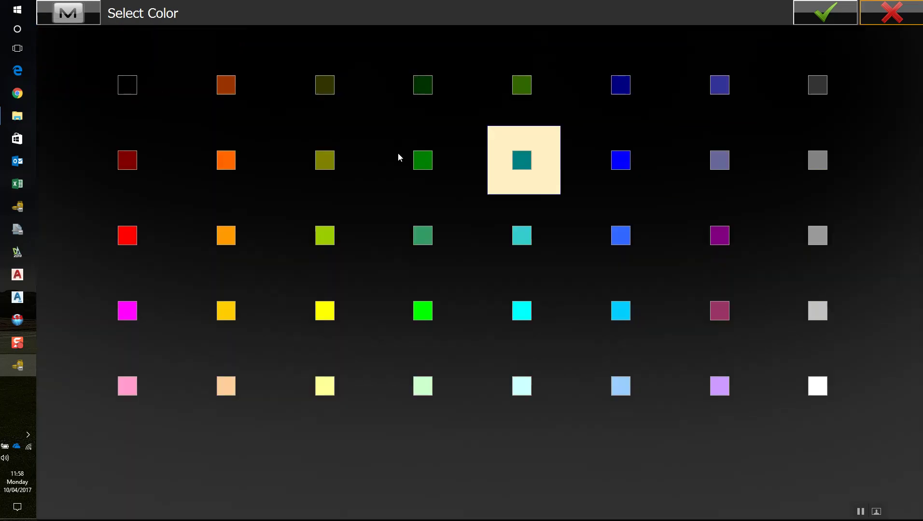
click(633, 166)
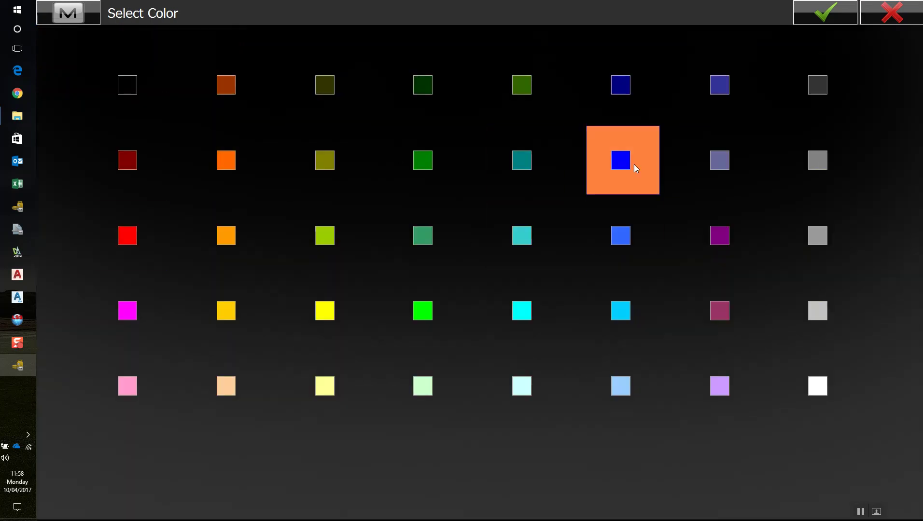
click(823, 15)
click(470, 147)
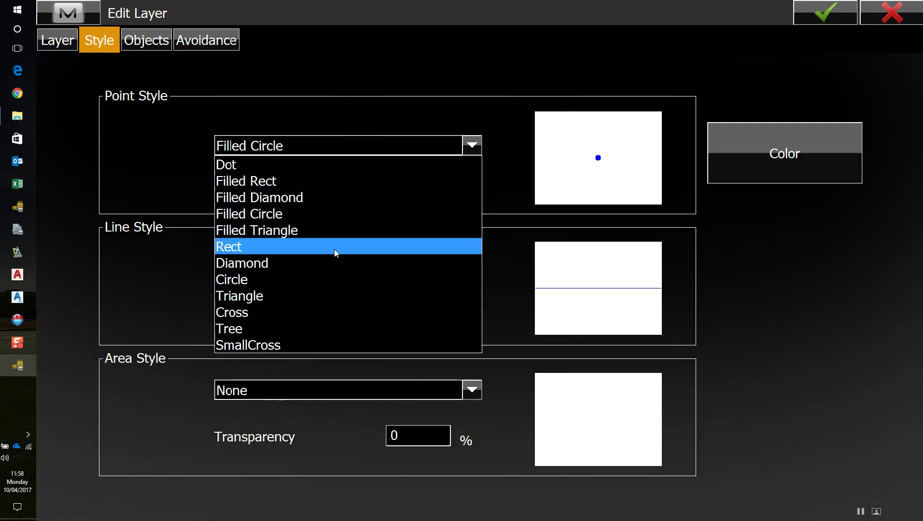
click(335, 205)
click(823, 12)
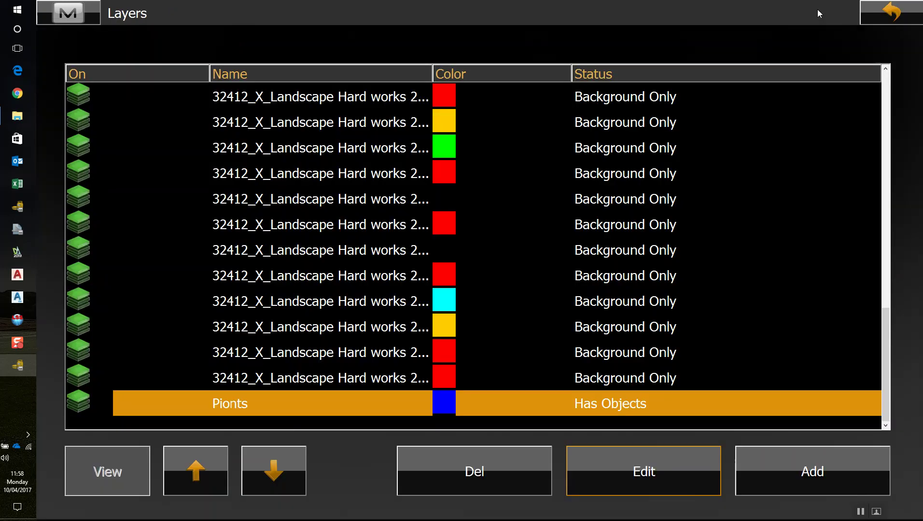
click(903, 18)
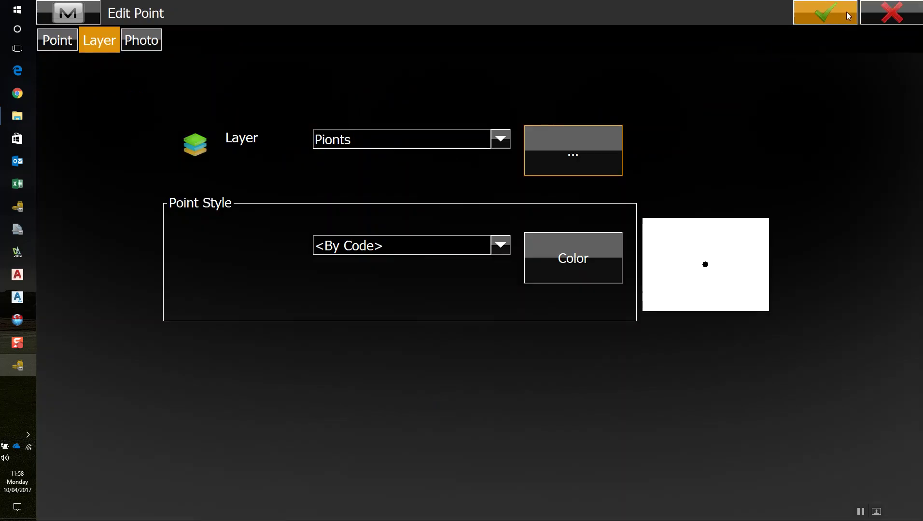
Review the Pionts layer's point shape and colour, then return to point so.56.
click(572, 160)
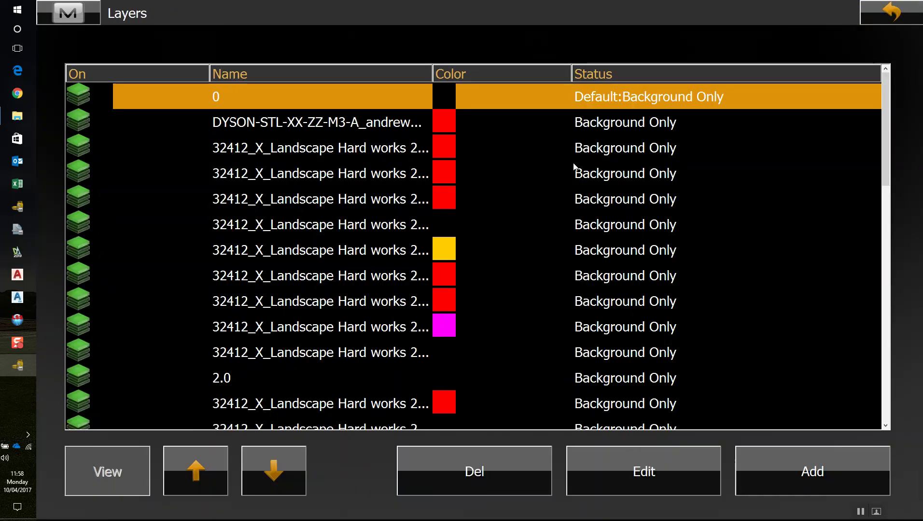
scroll(570, 229, down, 5)
click(345, 403)
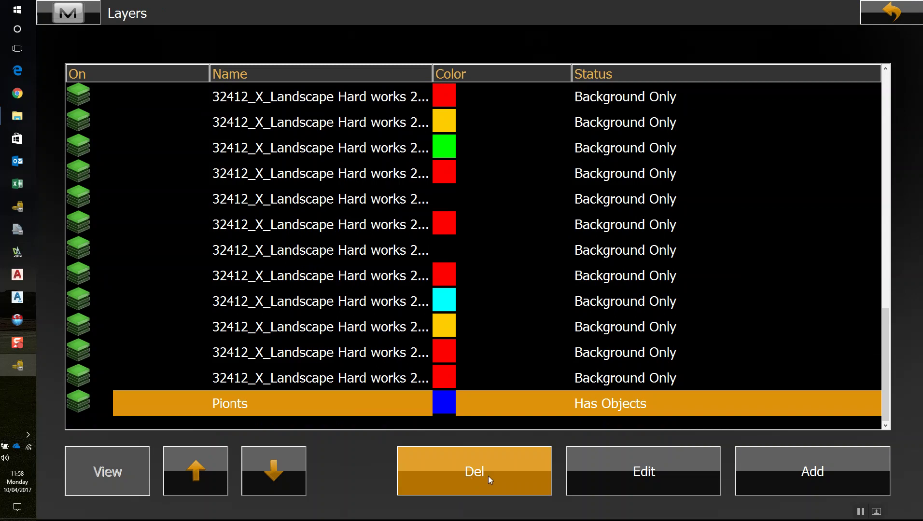
click(625, 450)
click(111, 45)
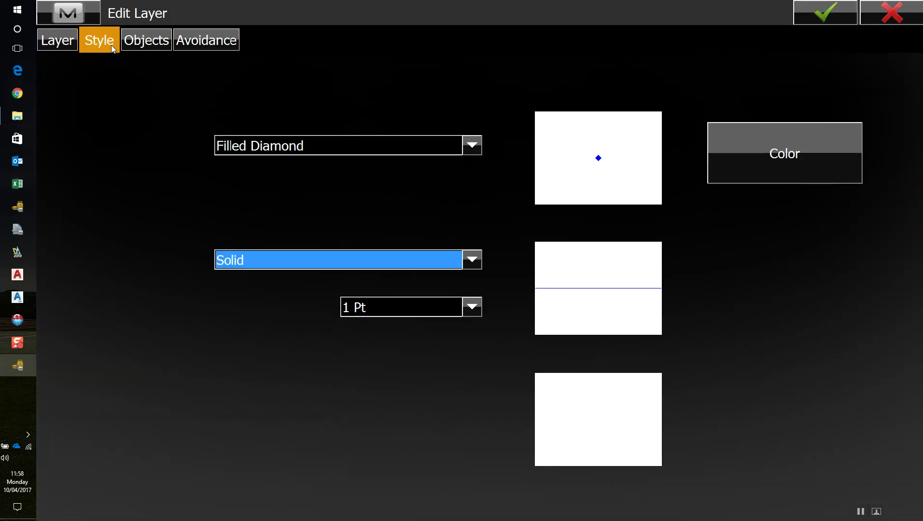
click(835, 8)
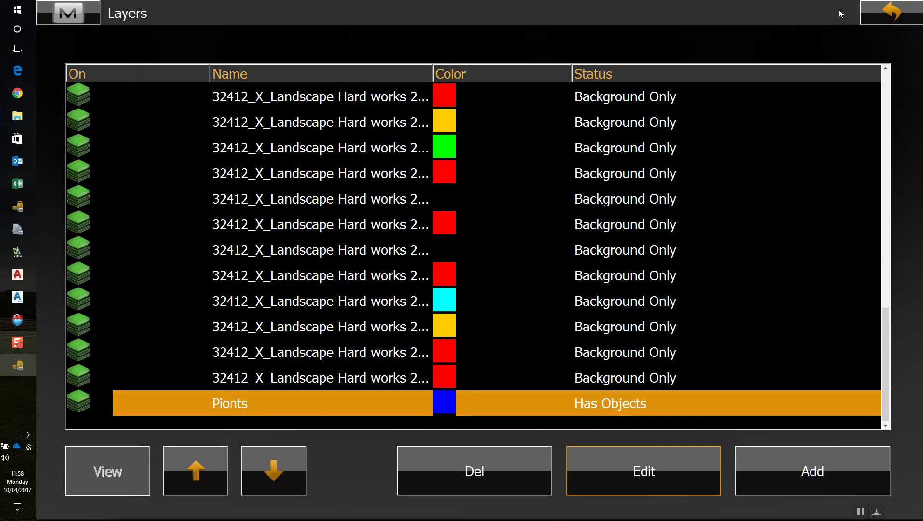
click(663, 469)
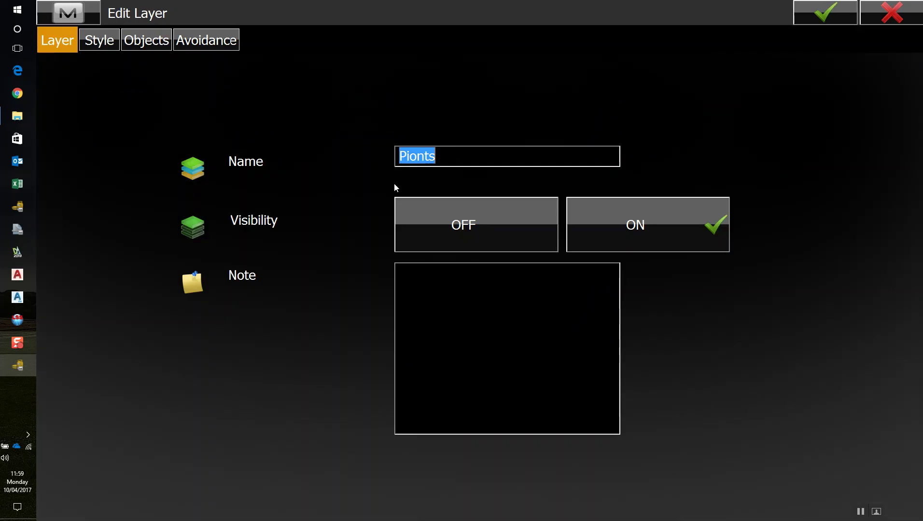
click(106, 47)
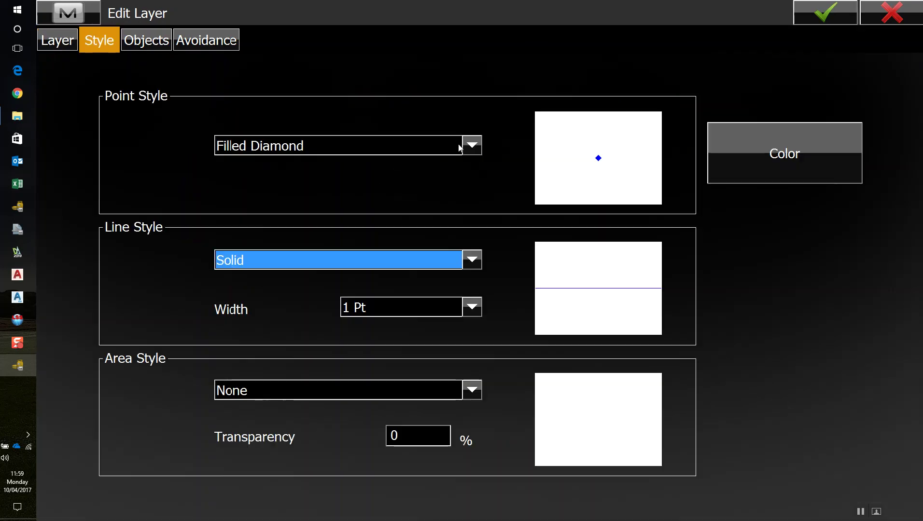
click(822, 12)
click(884, 13)
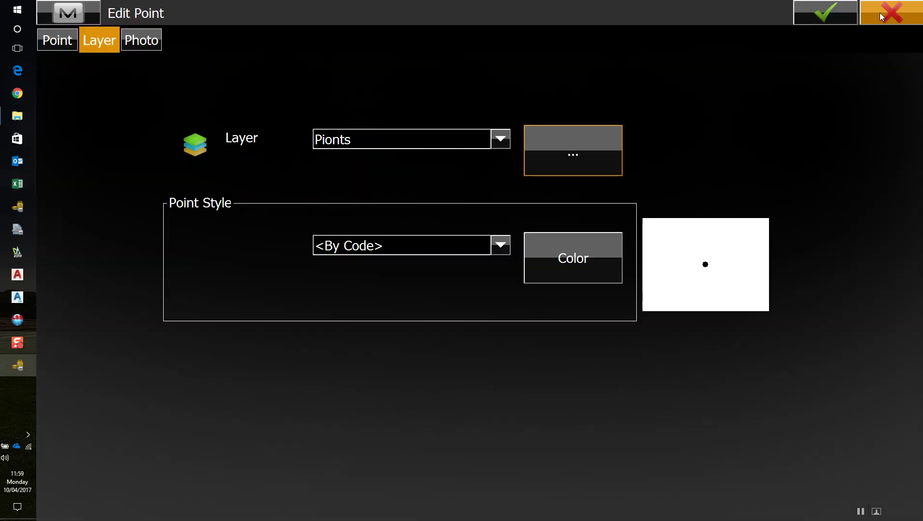
Set point so.56's Point Style to <By Layer>, confirm its colour source, and save.
click(509, 254)
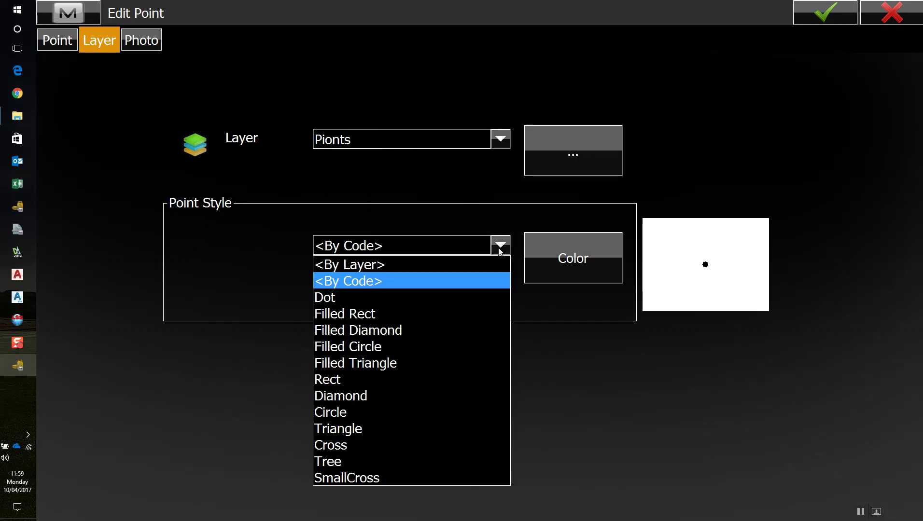
click(459, 265)
click(574, 265)
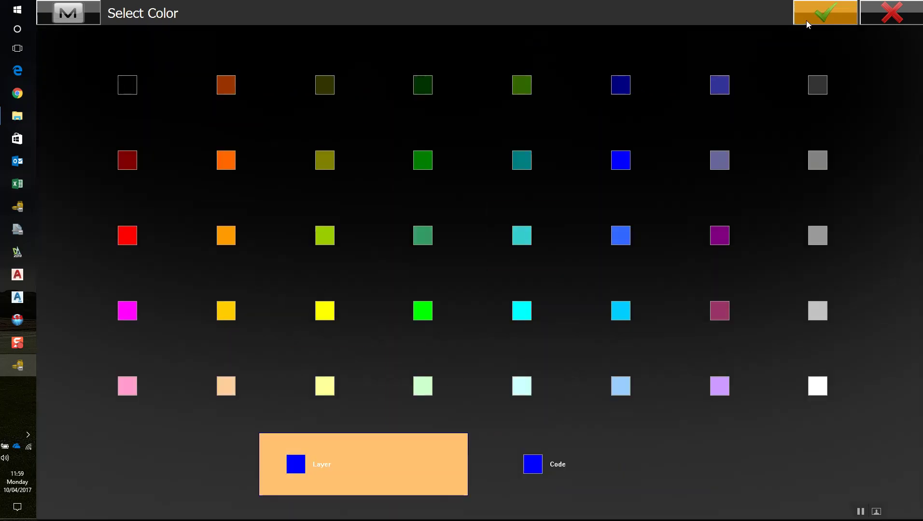
click(826, 14)
scroll(606, 238, down, 1)
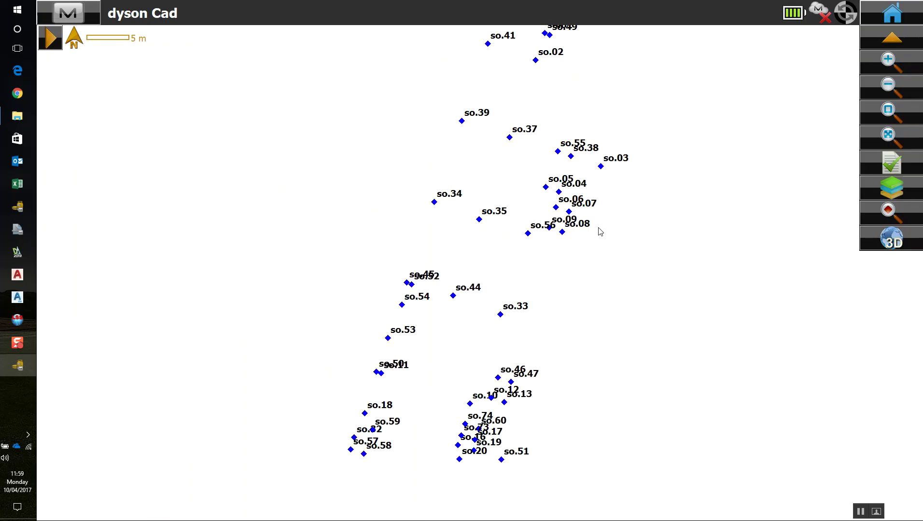
scroll(606, 230, down, 2)
scroll(621, 227, up, 2)
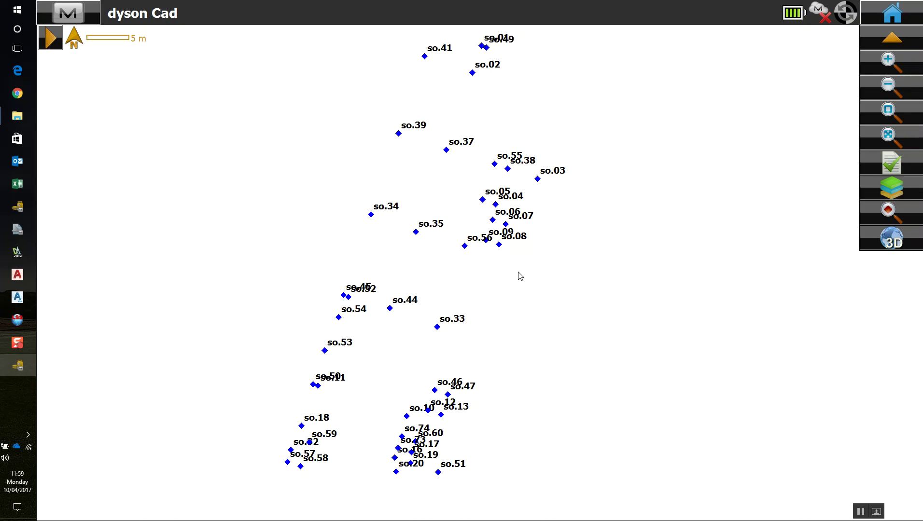
Re-enable the dyson block 1 and dyson block 2 drawings in Map Properties.
click(894, 166)
click(92, 117)
click(92, 144)
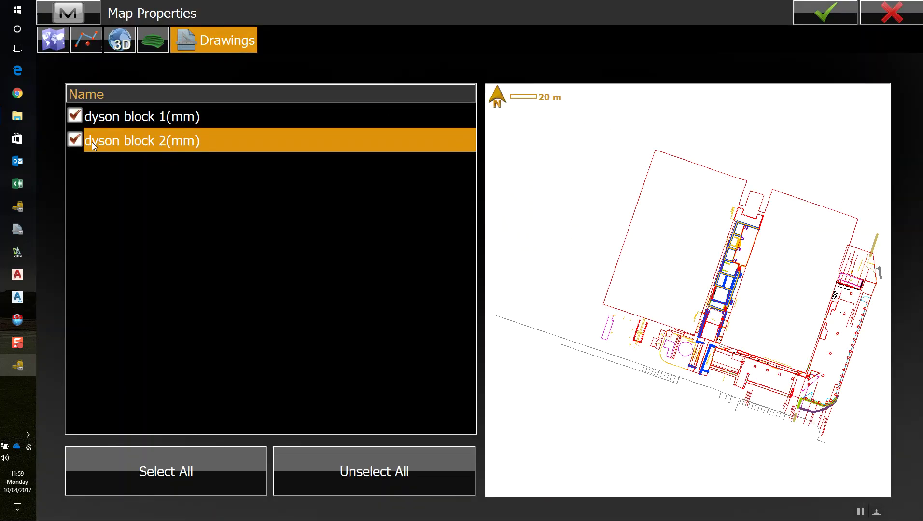
click(822, 13)
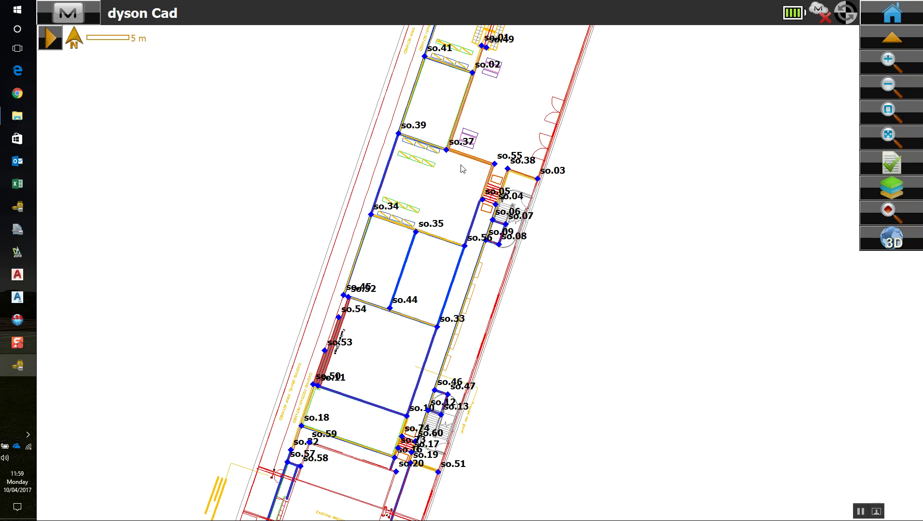
scroll(461, 167, down, 5)
scroll(459, 167, up, 4)
scroll(455, 168, up, 3)
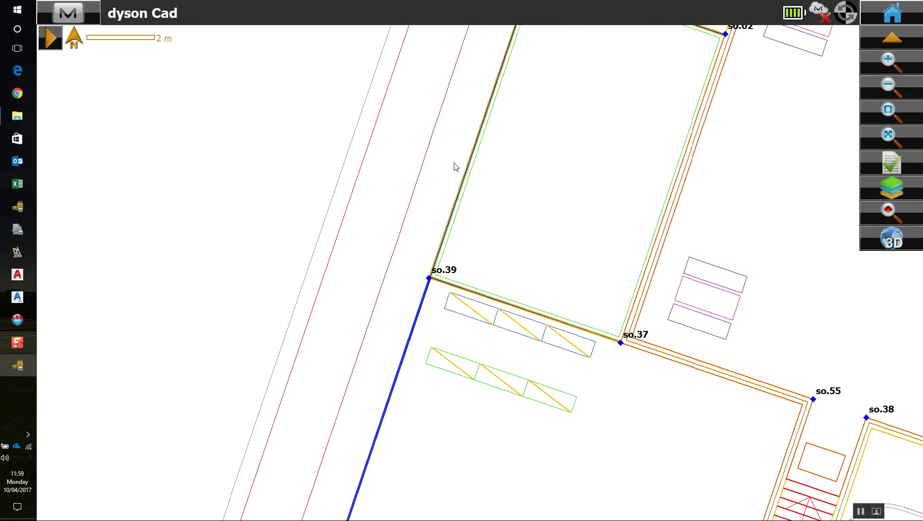